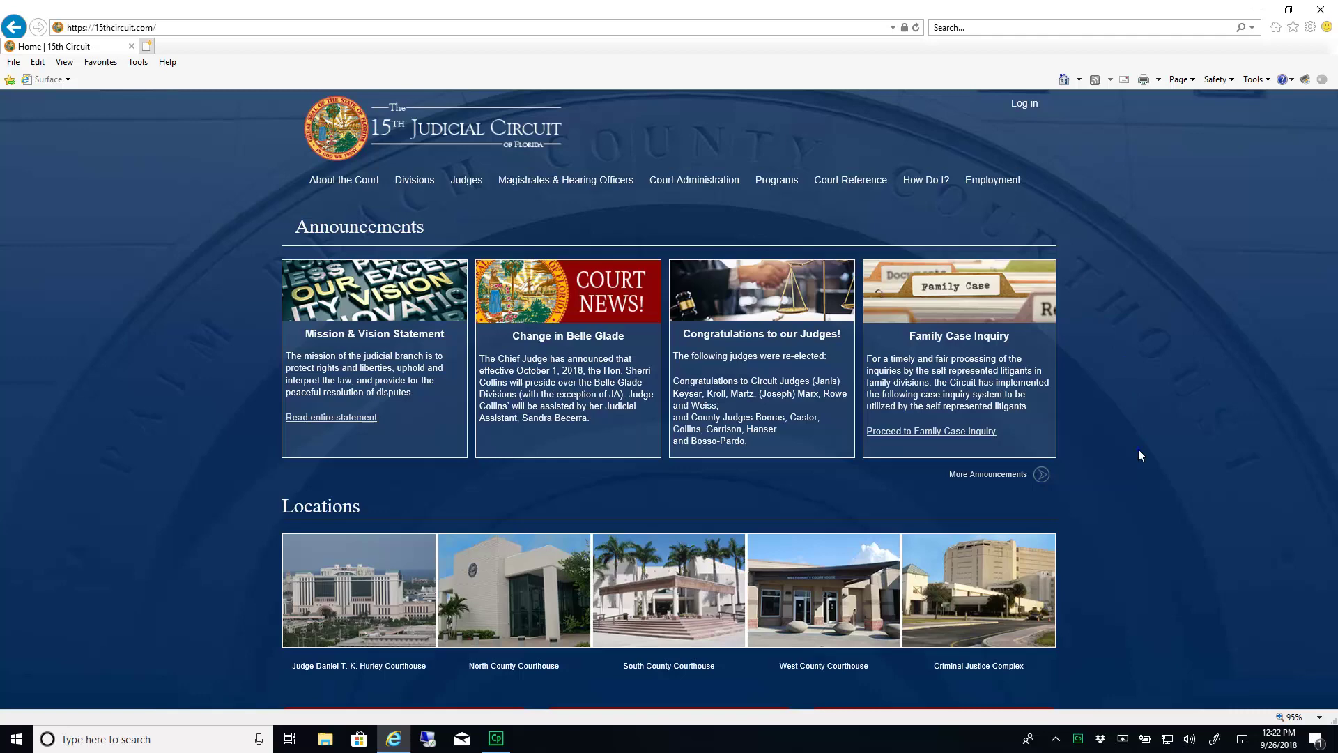
Open the full list of Circuit Web Applications from the 15th Judicial Circuit home page
scroll(1139, 455, "down", 4)
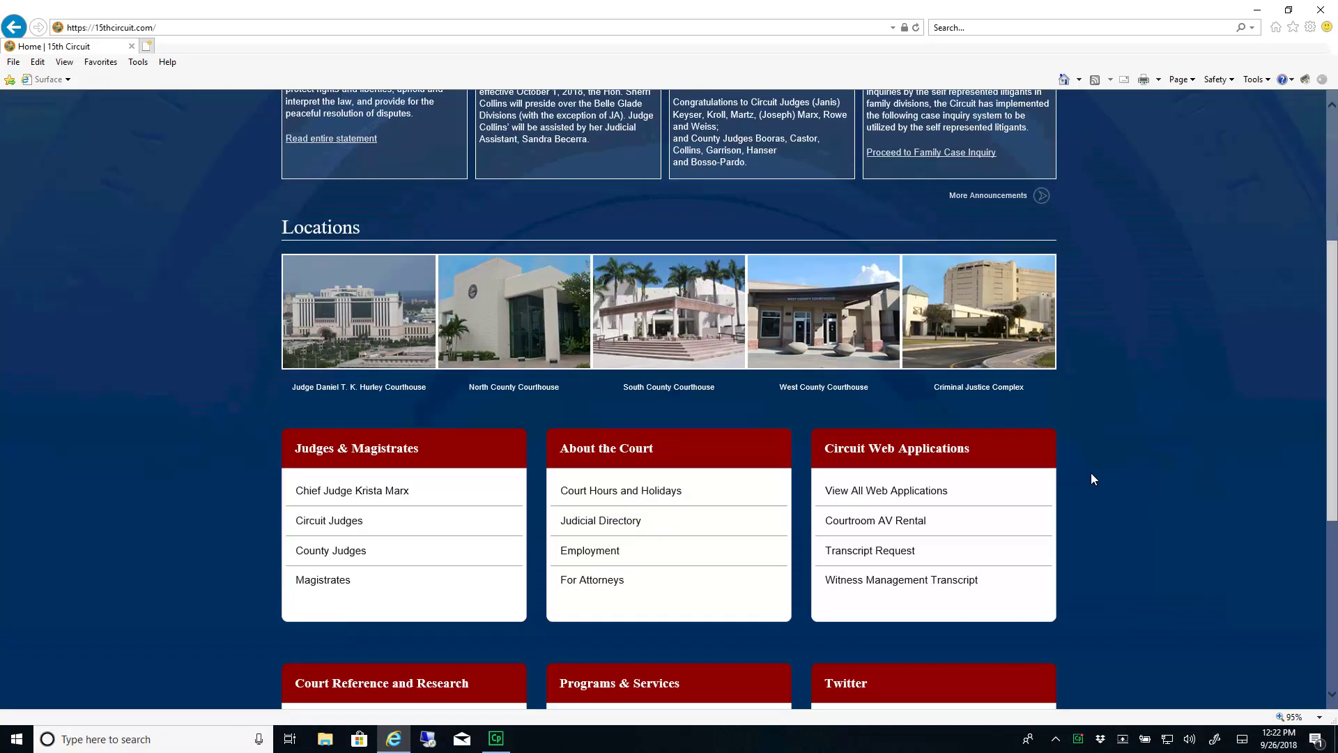
key("Tab")
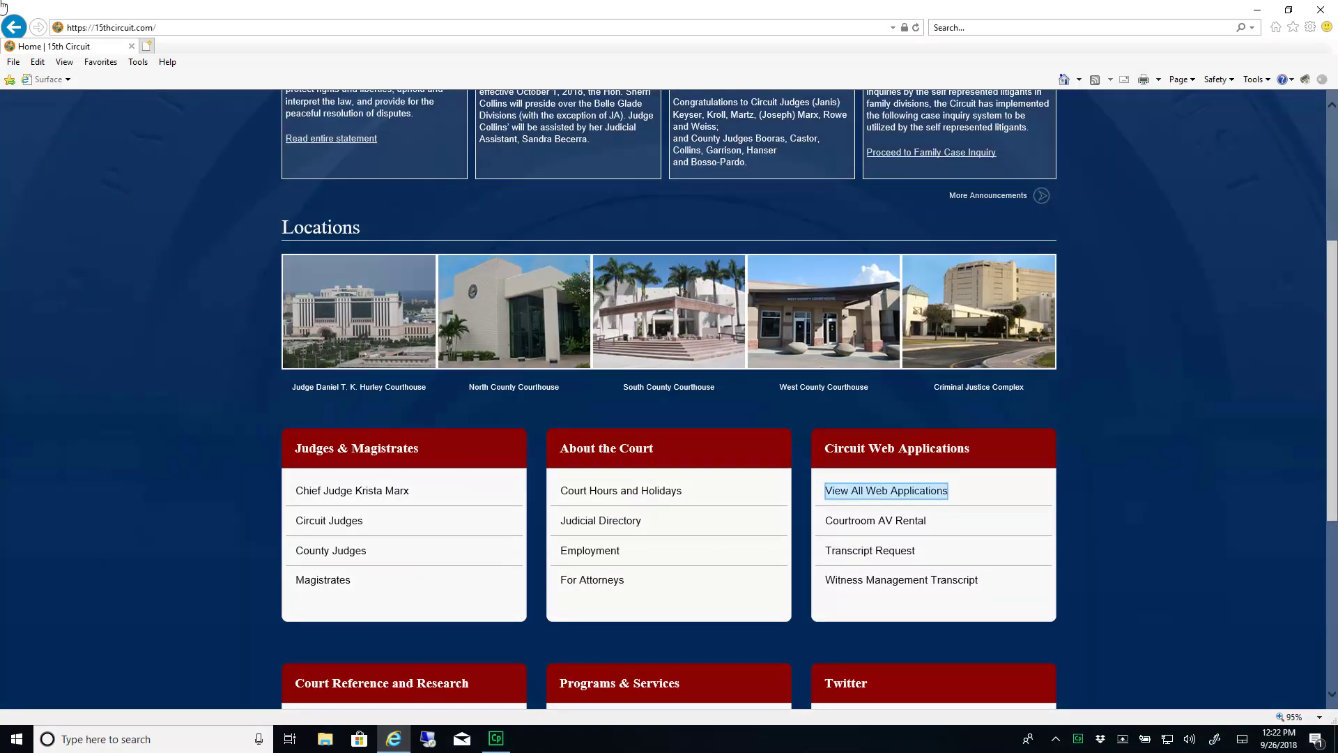
left_click(934, 492)
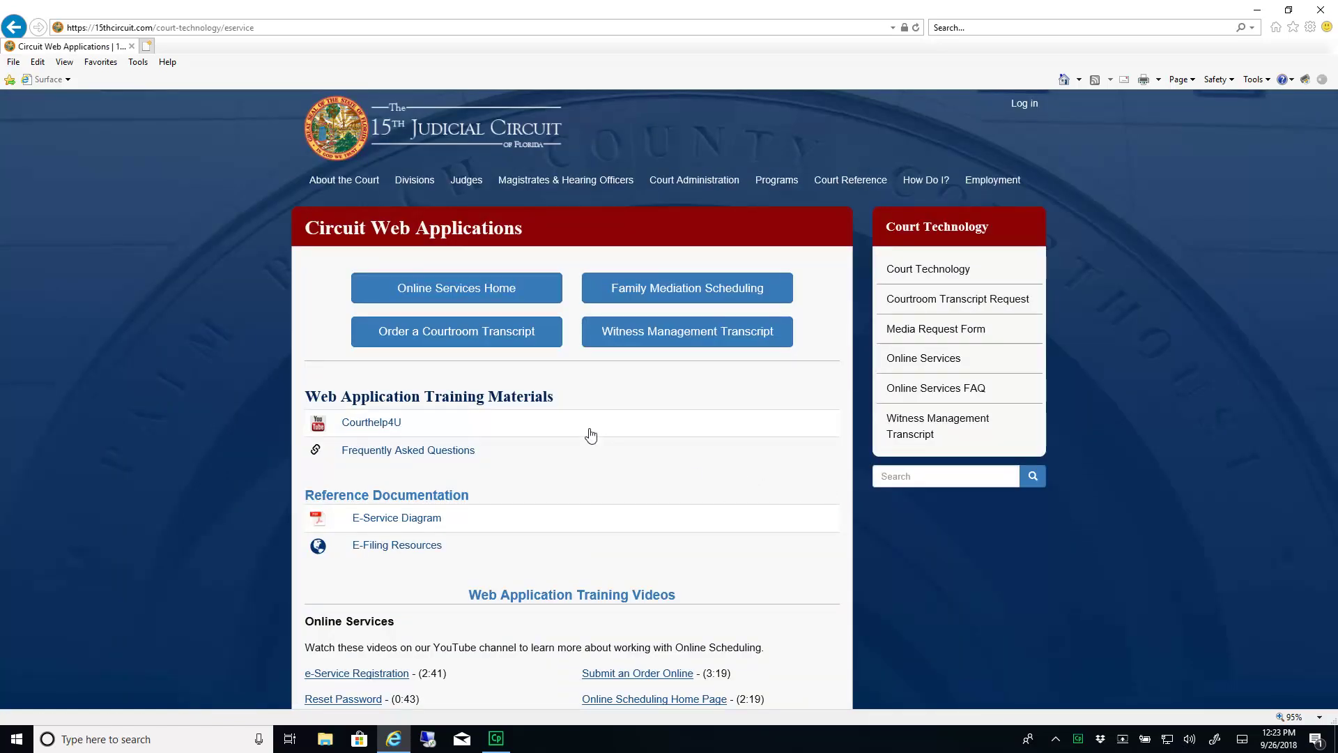
Open the Online Services login page and sign in with the account e-mail and password
left_click(507, 294)
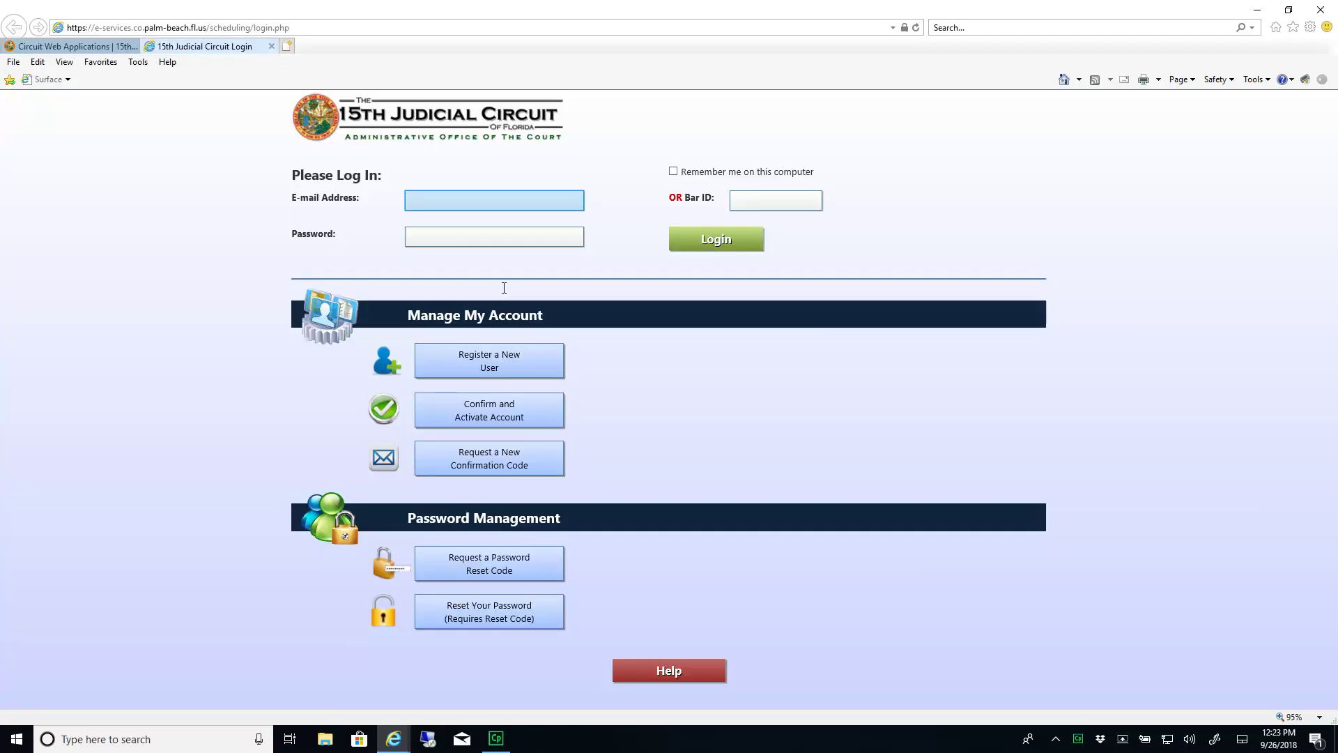
left_click(492, 202)
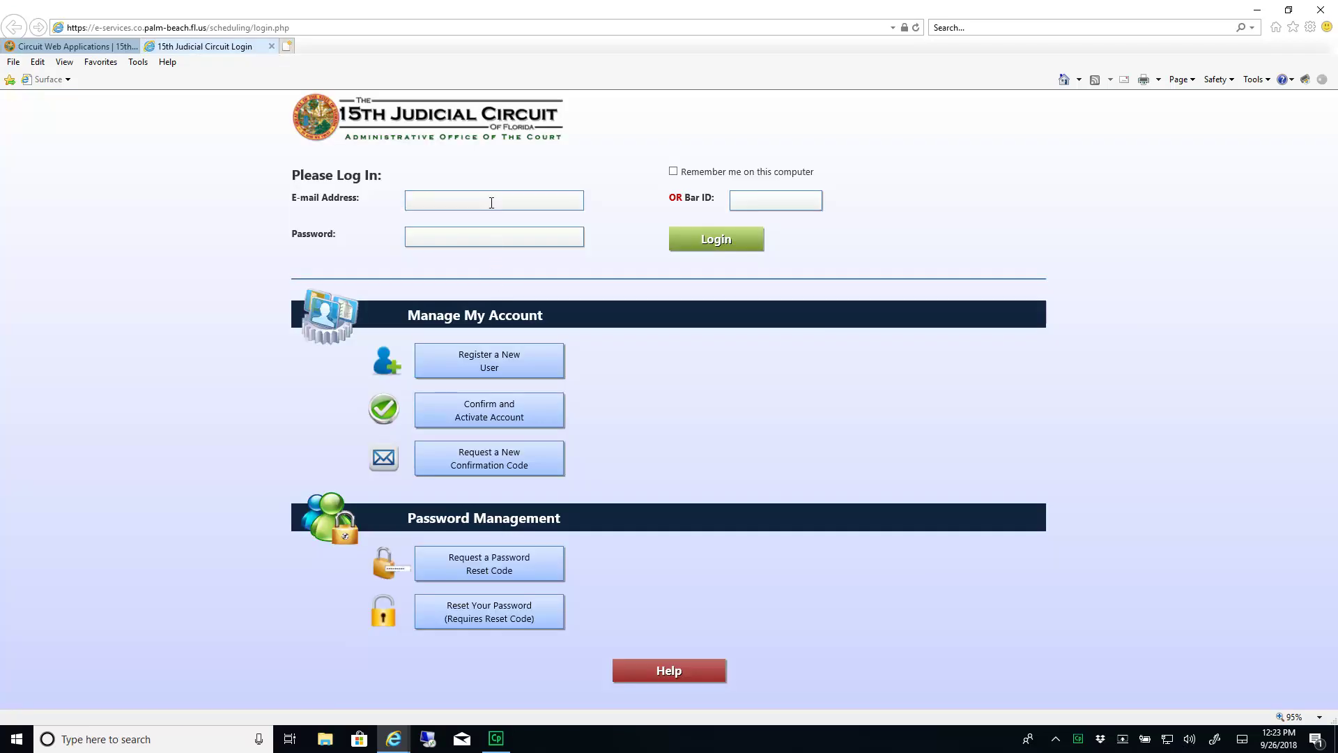
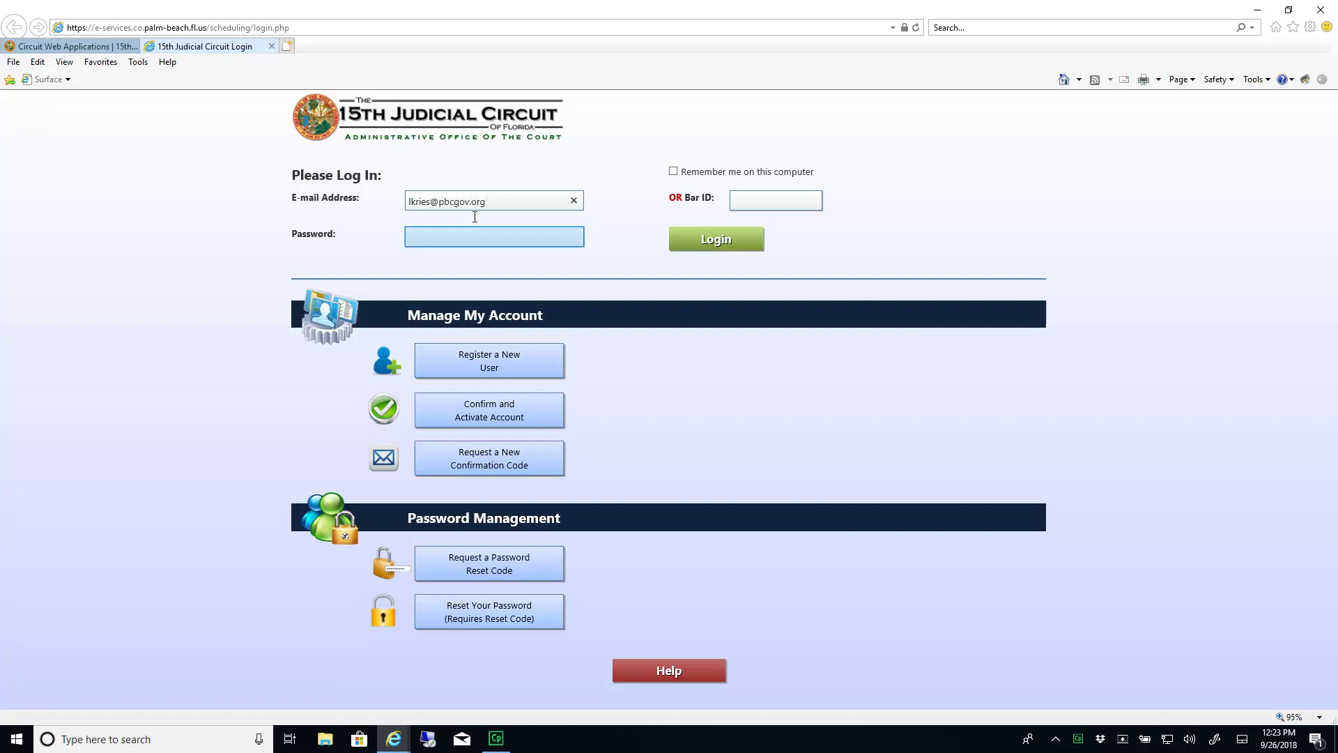
left_click(473, 230)
type("••••••")
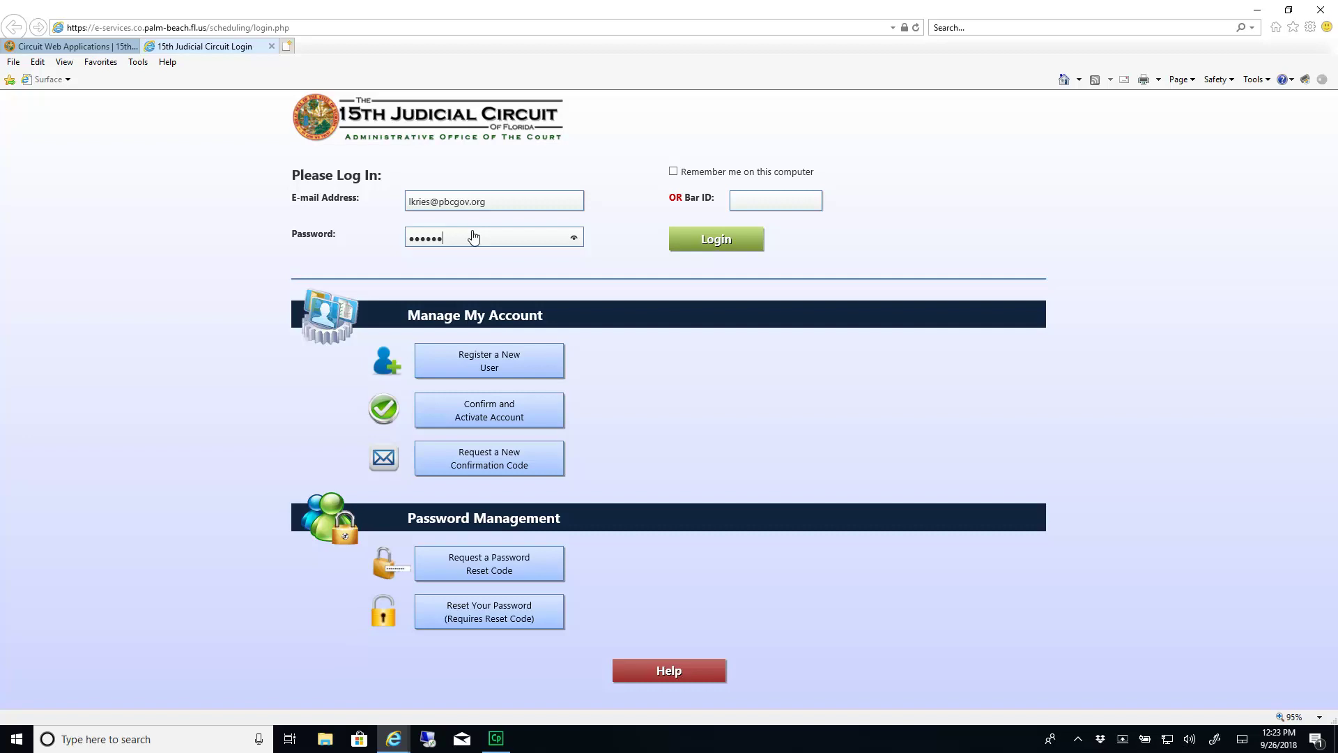
key("Return")
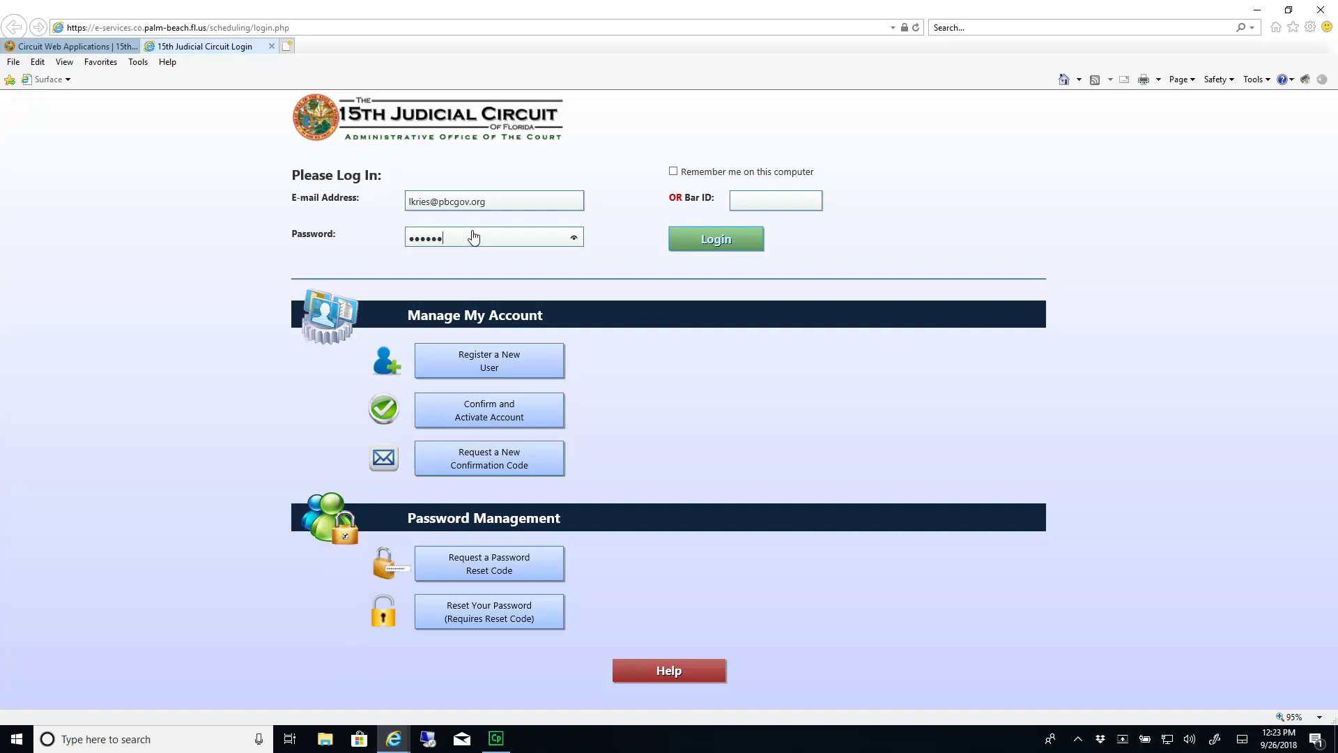
left_click(716, 239)
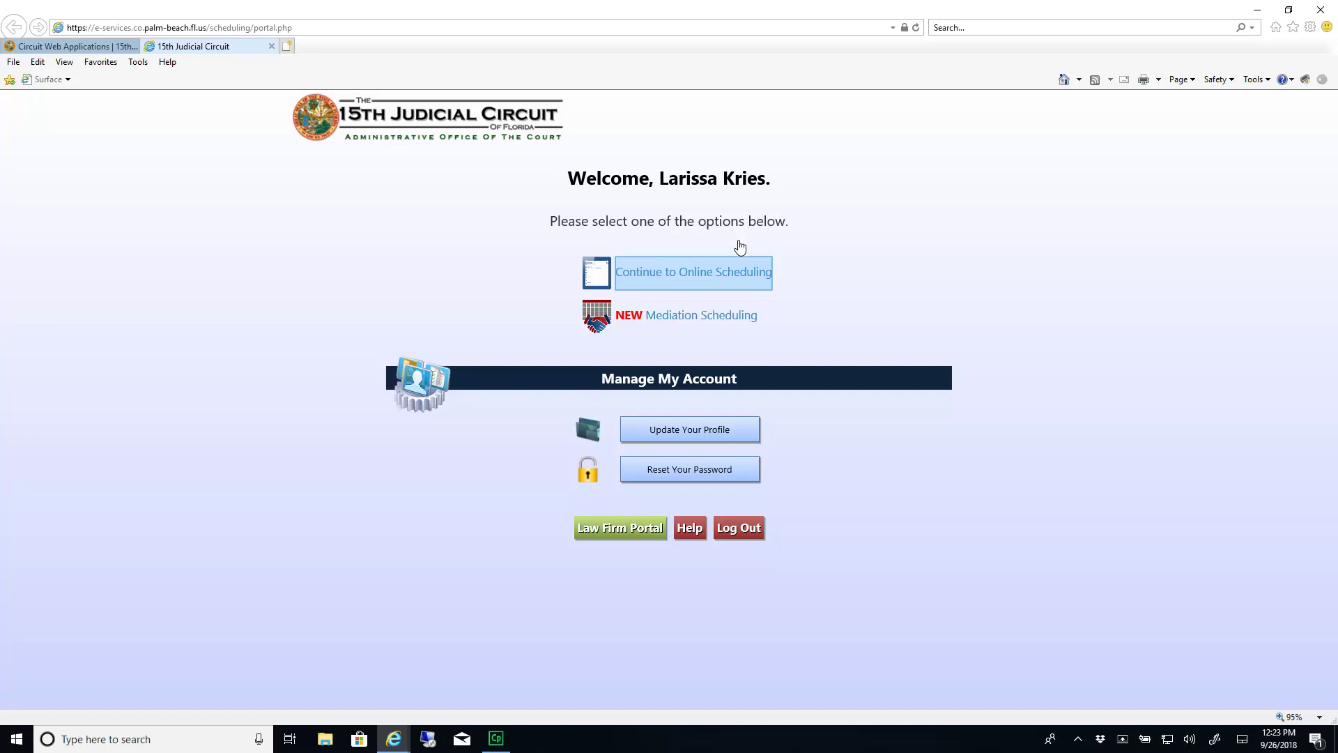
left_click(743, 277)
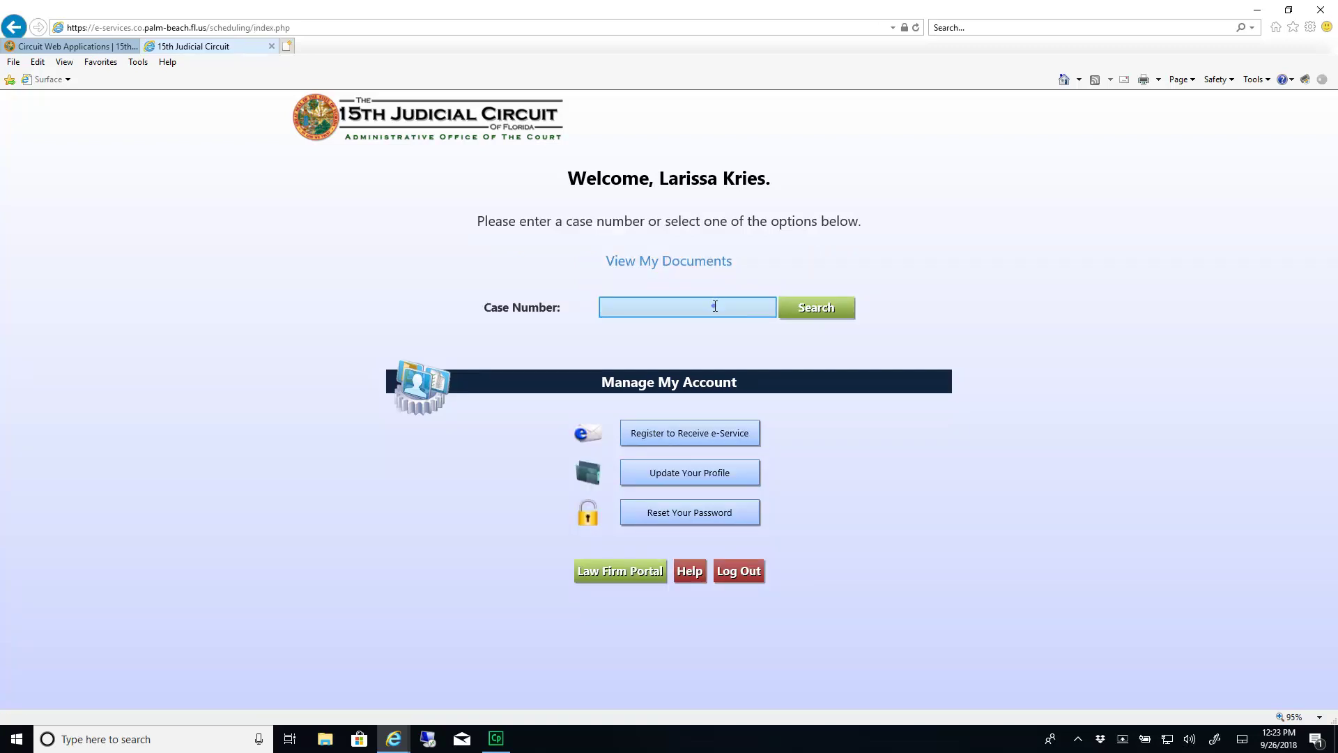
left_click(715, 306)
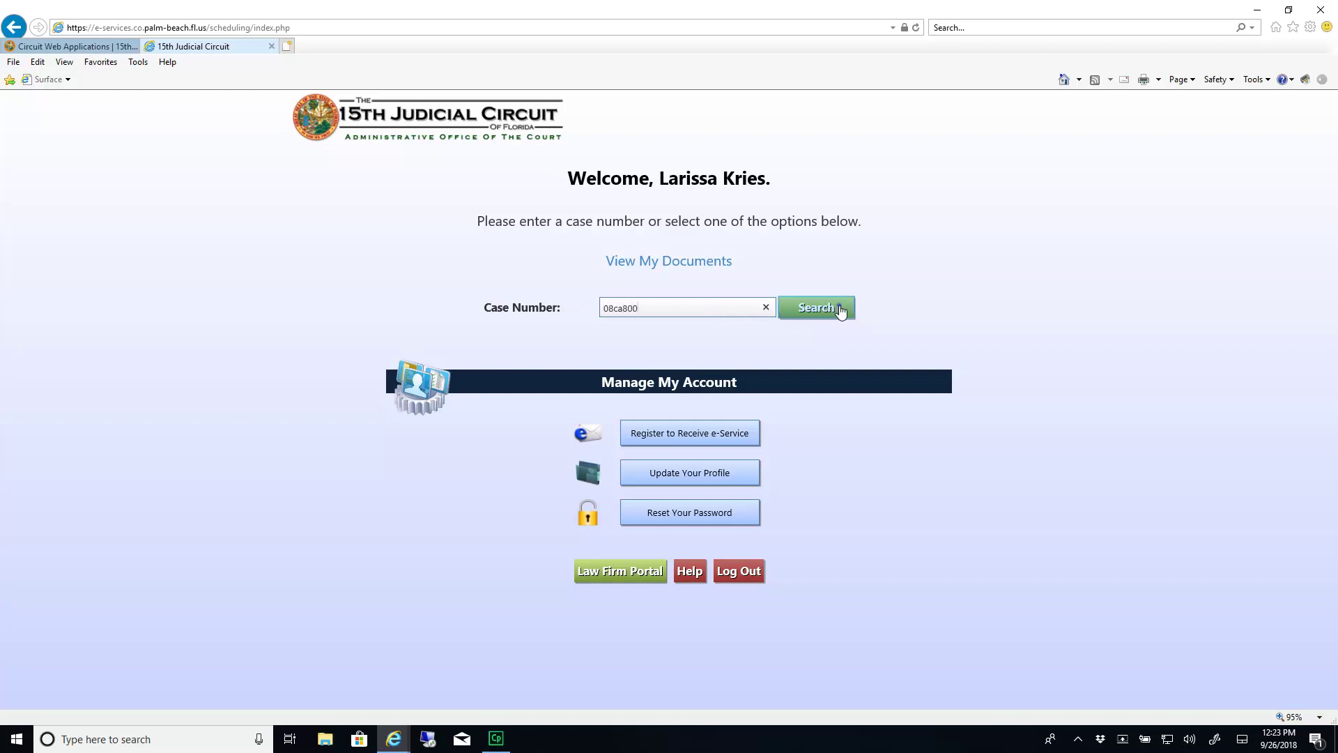
left_click(841, 310)
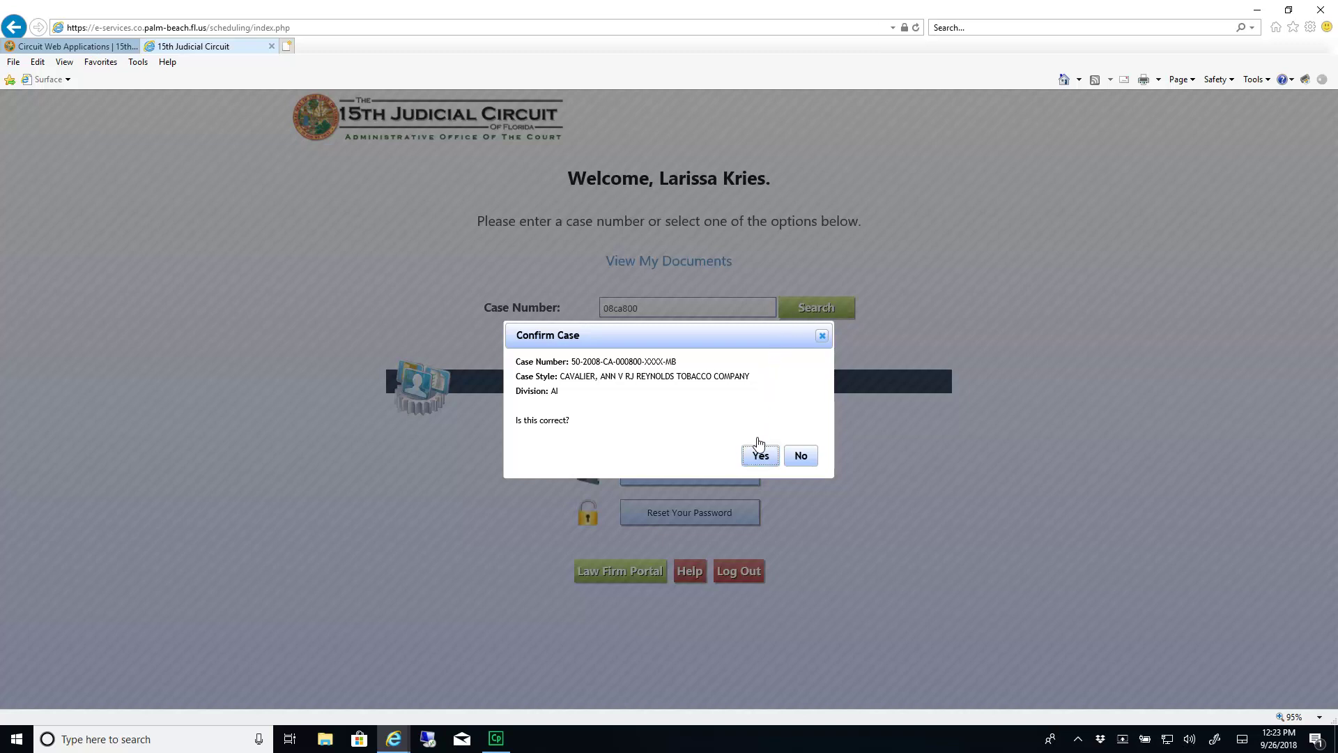
left_click(759, 458)
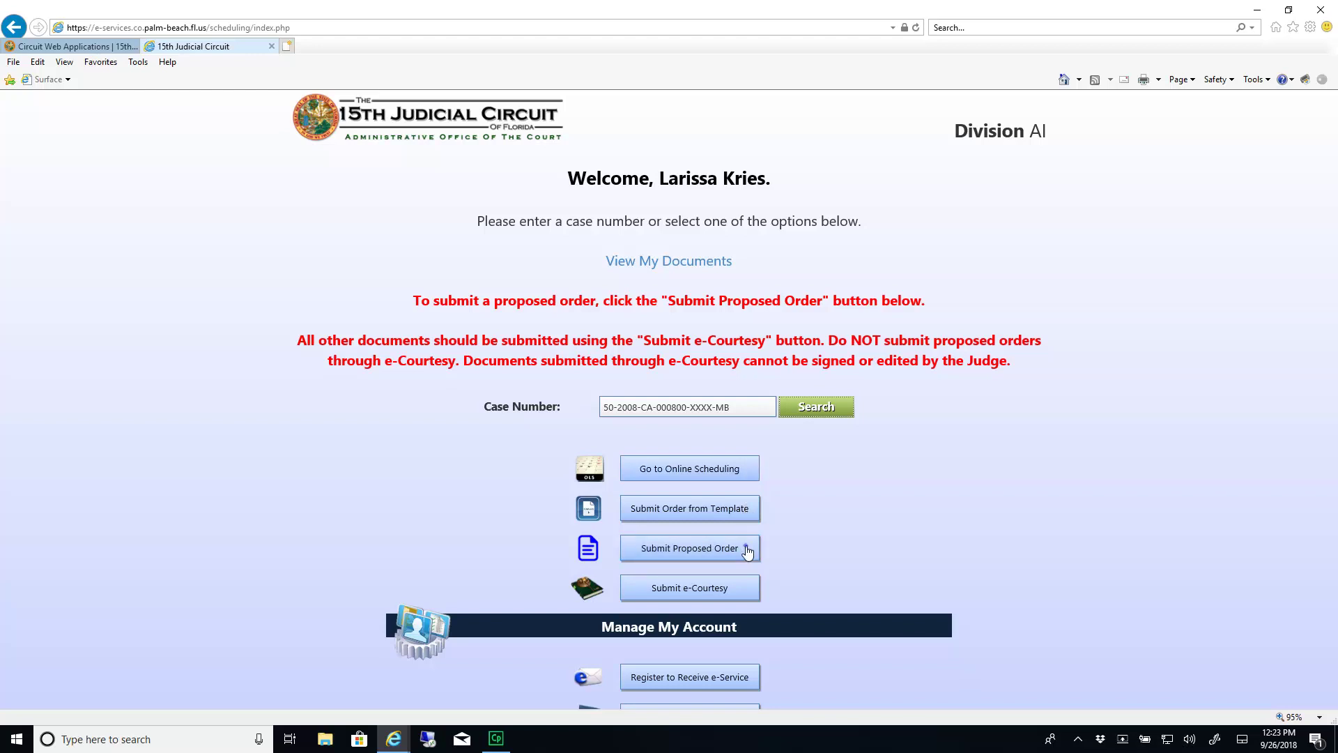
Start a new proposed order titled 'Agreed Order' with Test Document attached as the order file
left_click(747, 550)
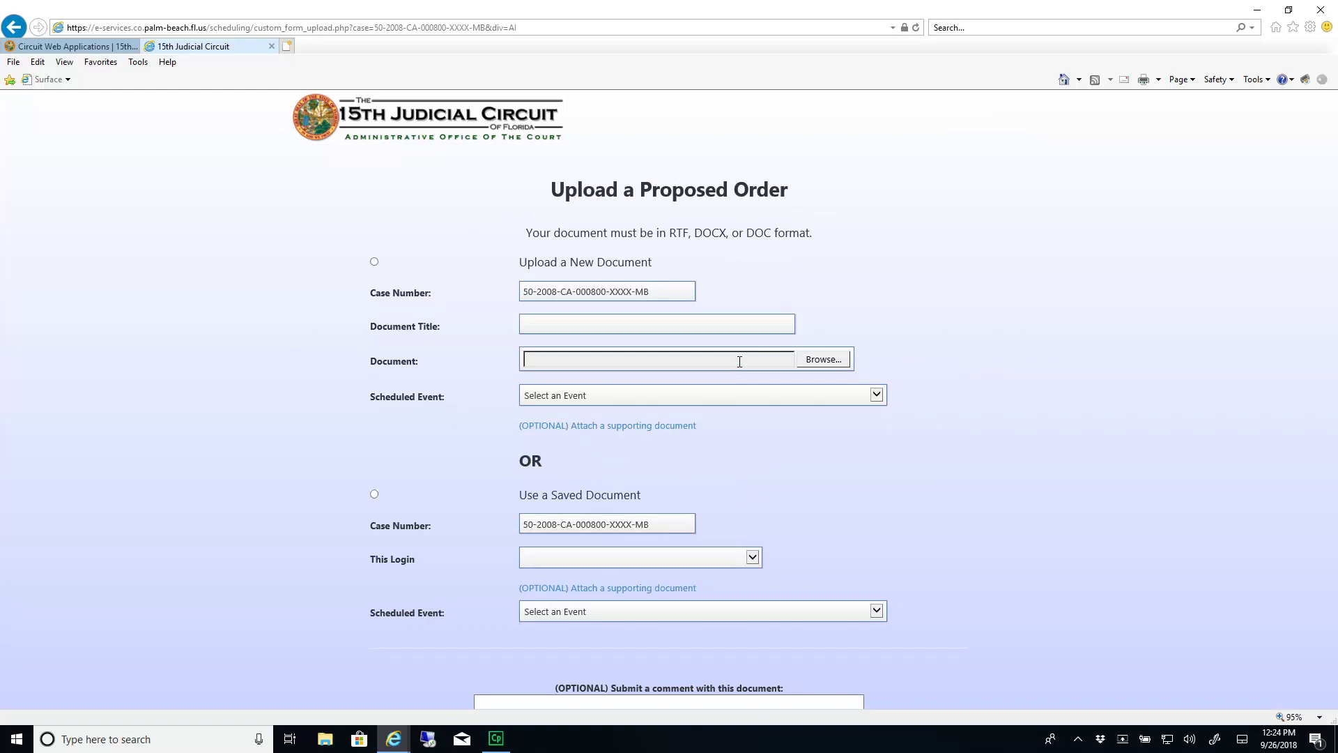
type("Ag")
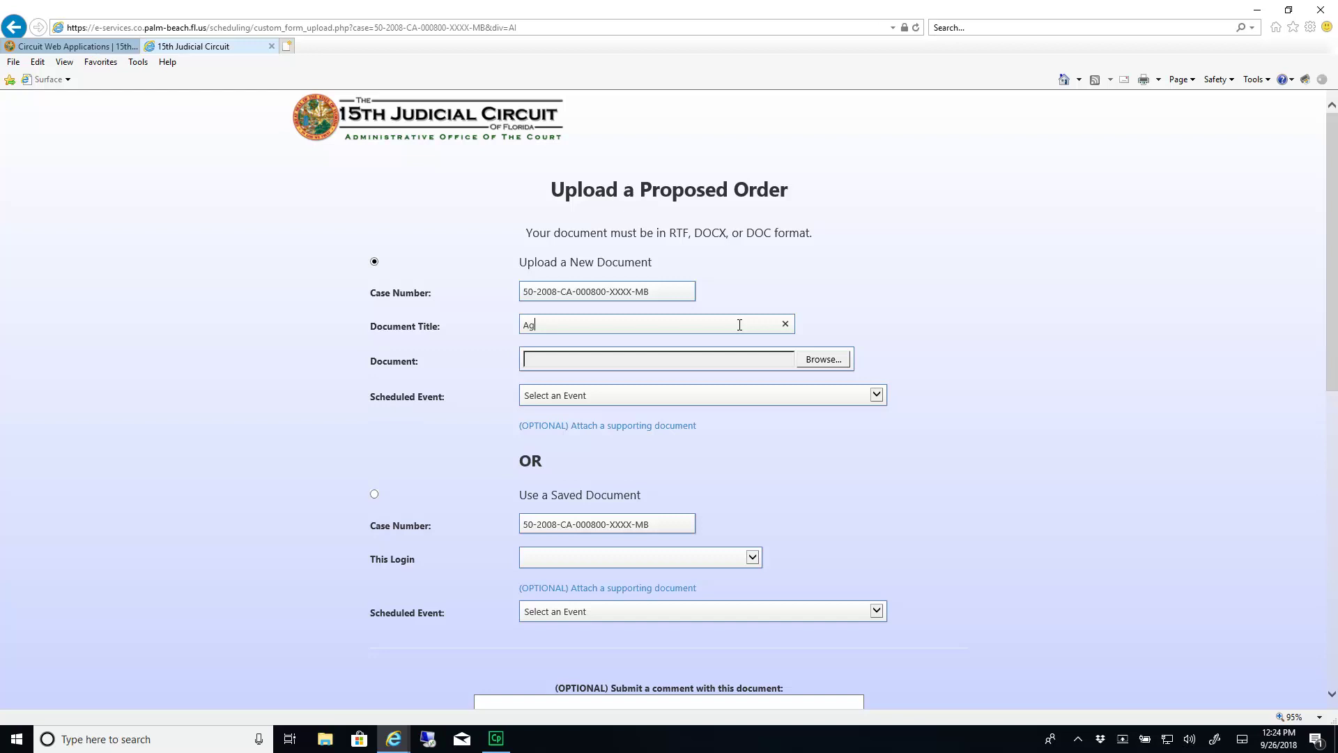
type("reed Order")
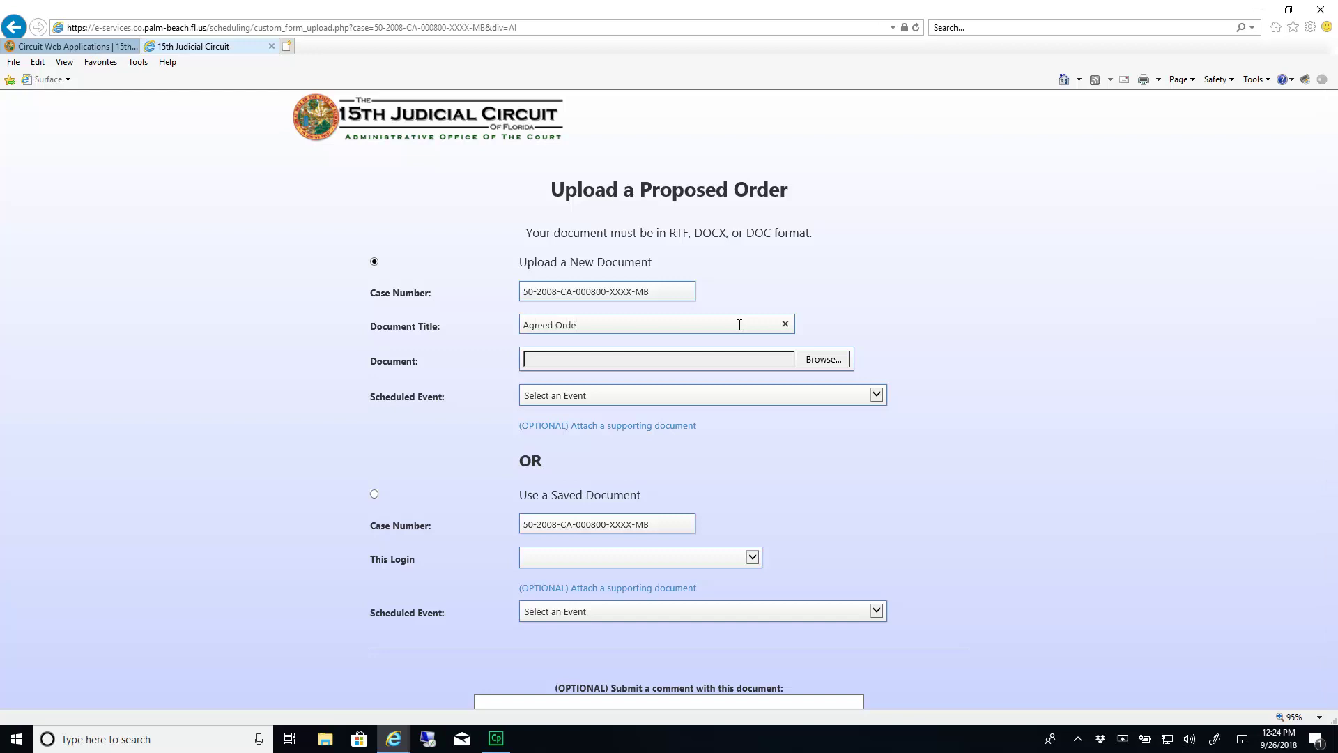
key("Tab")
left_click(822, 360)
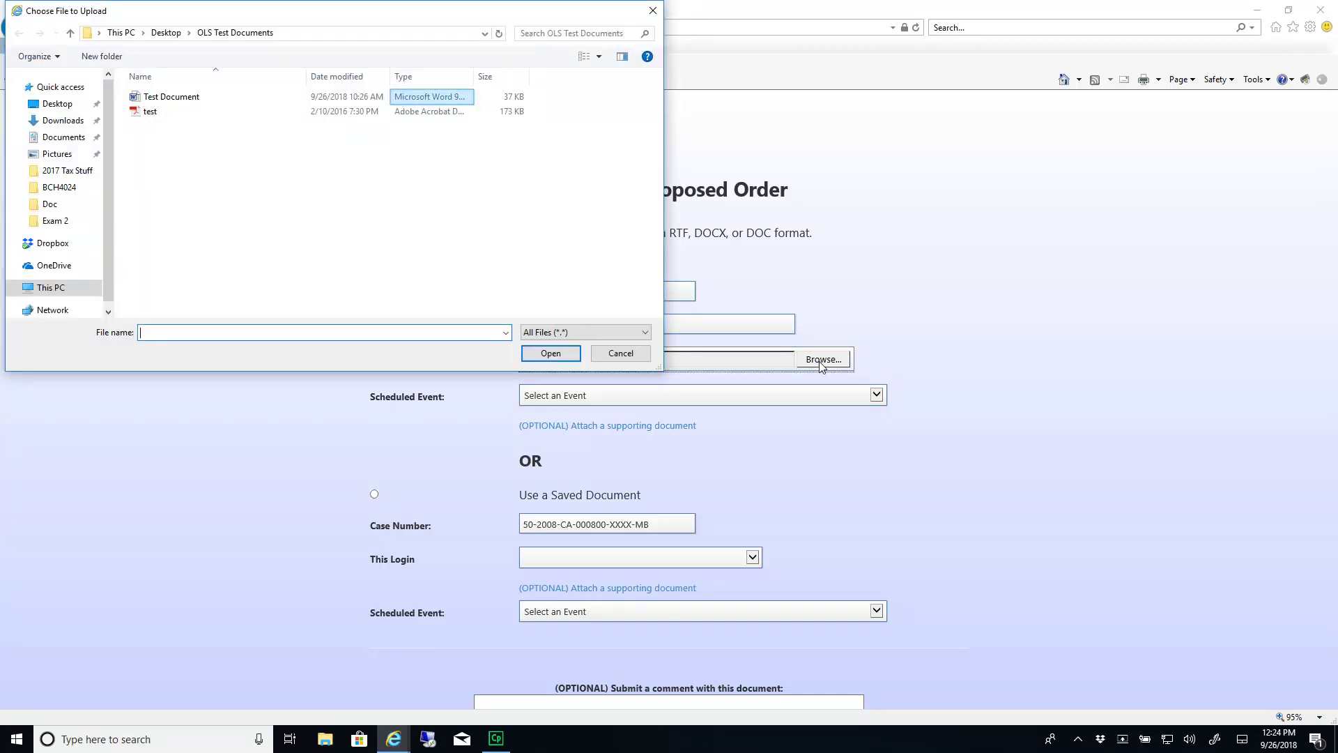
left_click(397, 99)
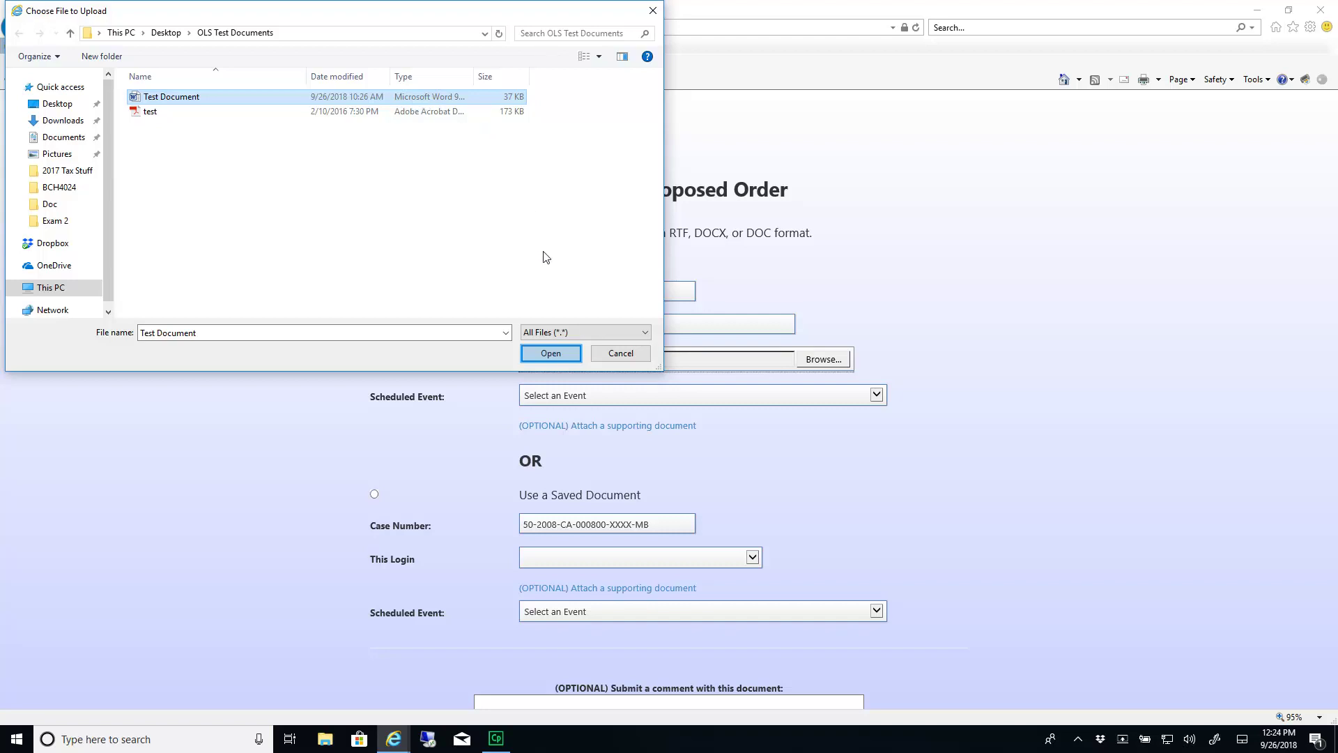
left_click(551, 352)
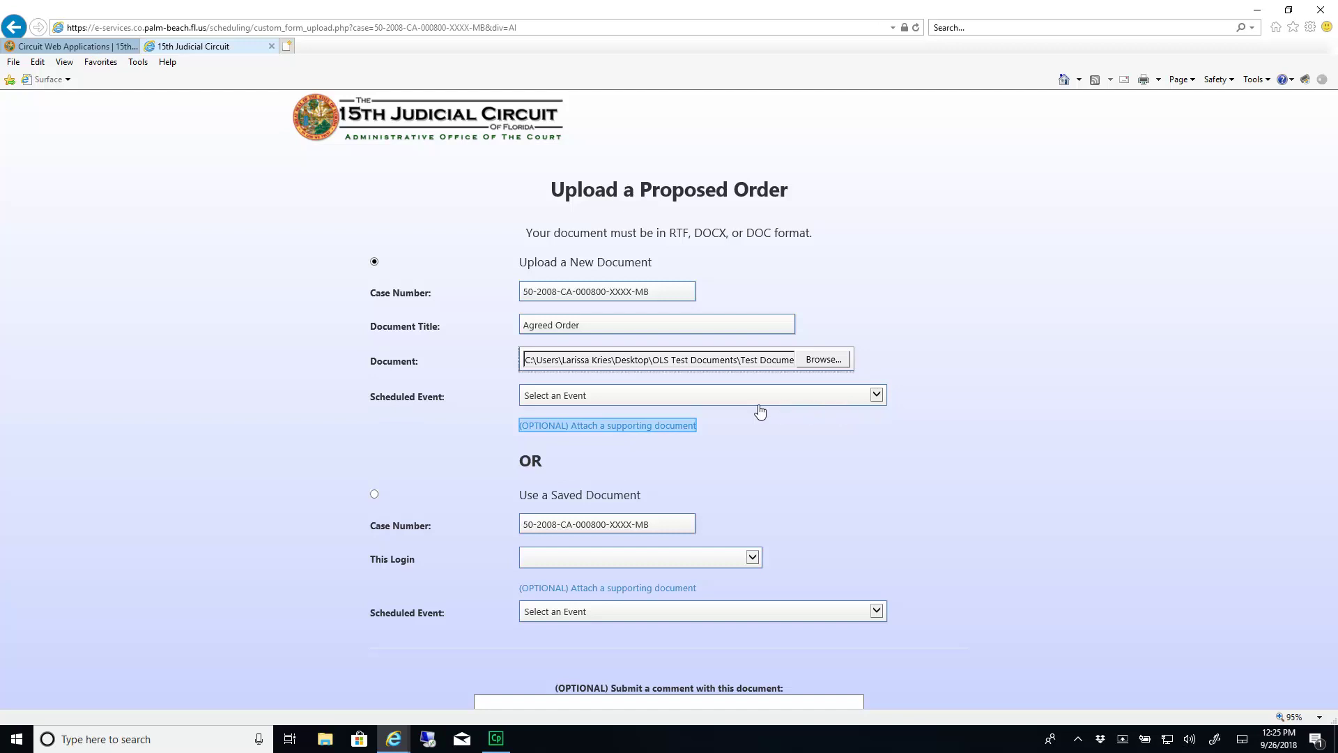
Add supporting Document 1 titled 'Letter to Judge' with the test.pdf file attached
left_click(658, 426)
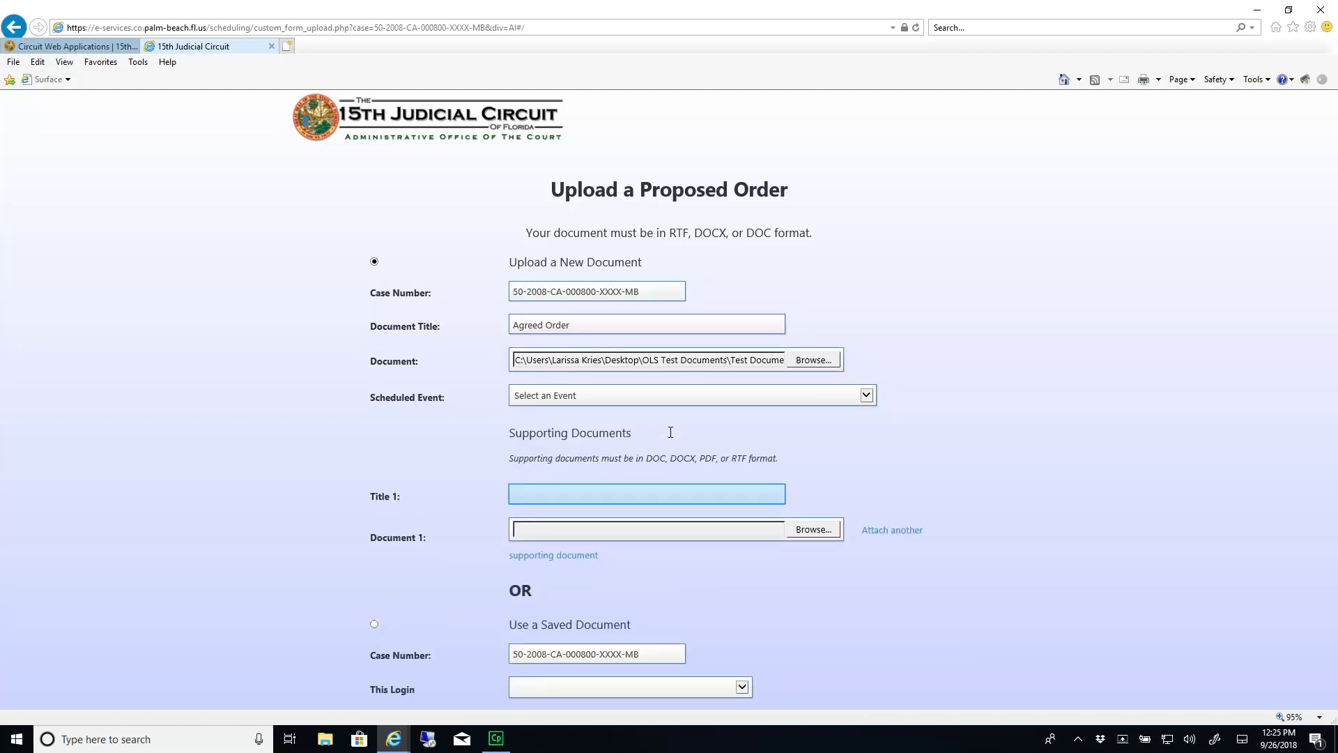
left_click(680, 500)
type("Letter to J")
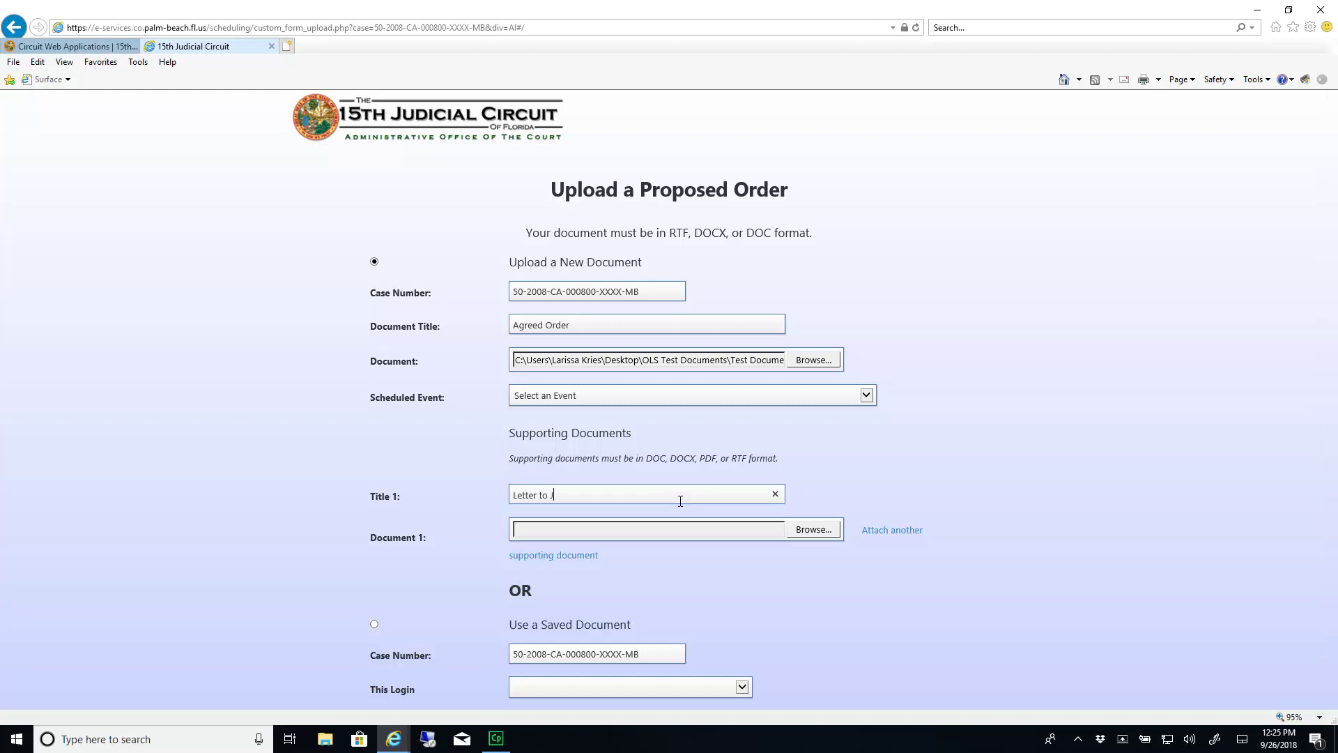
type("udge")
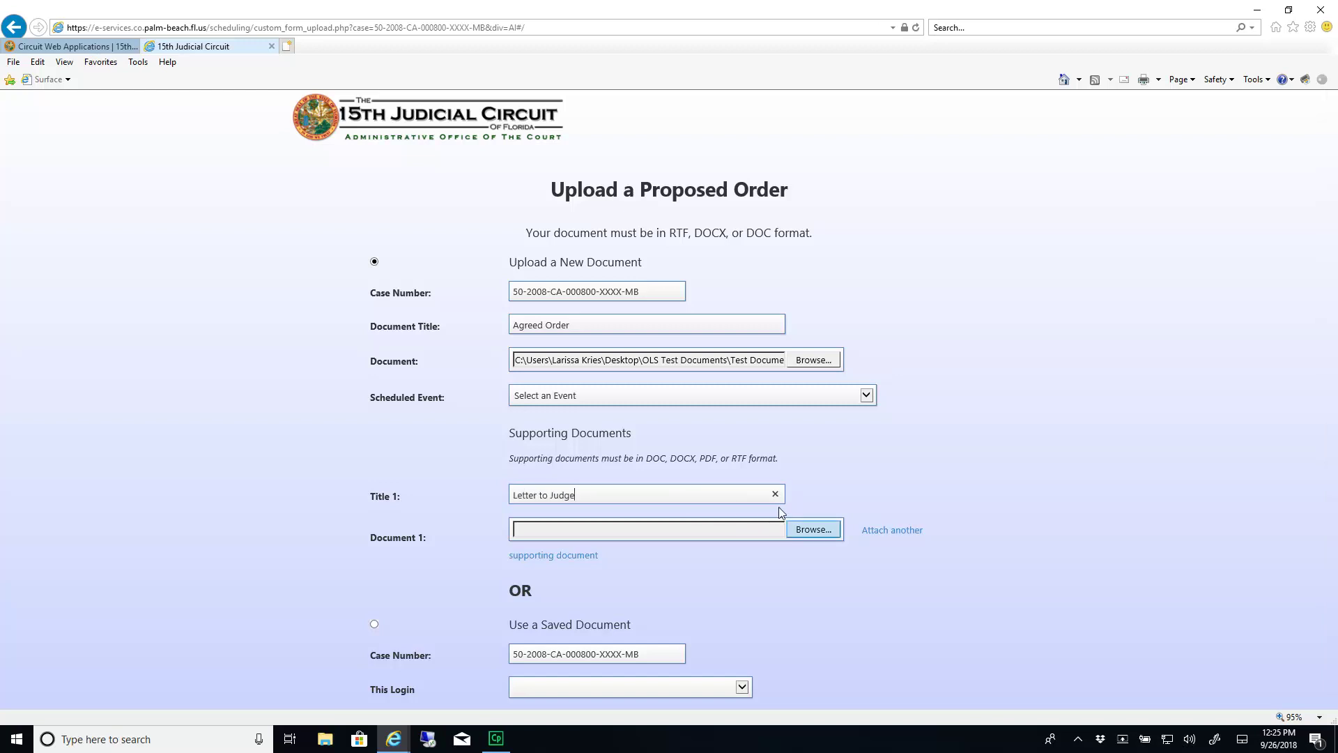
left_click(813, 528)
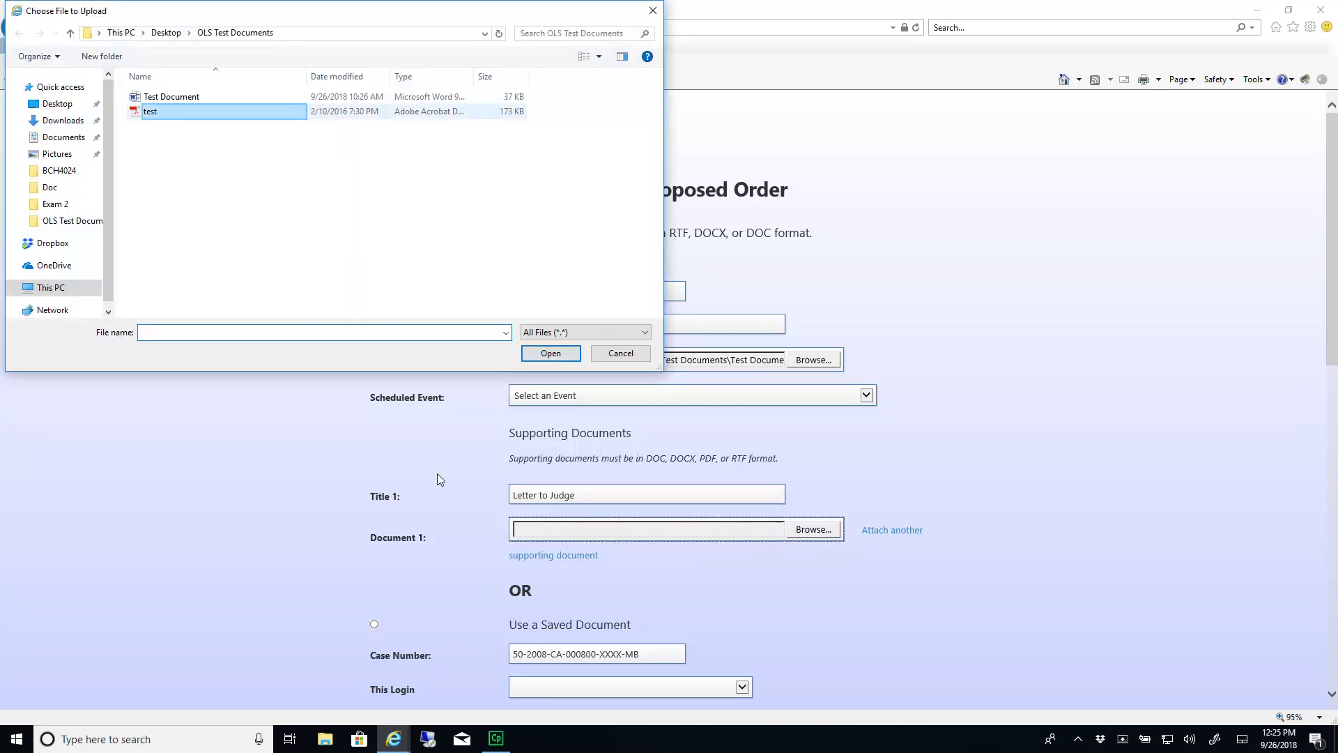
left_click(177, 112)
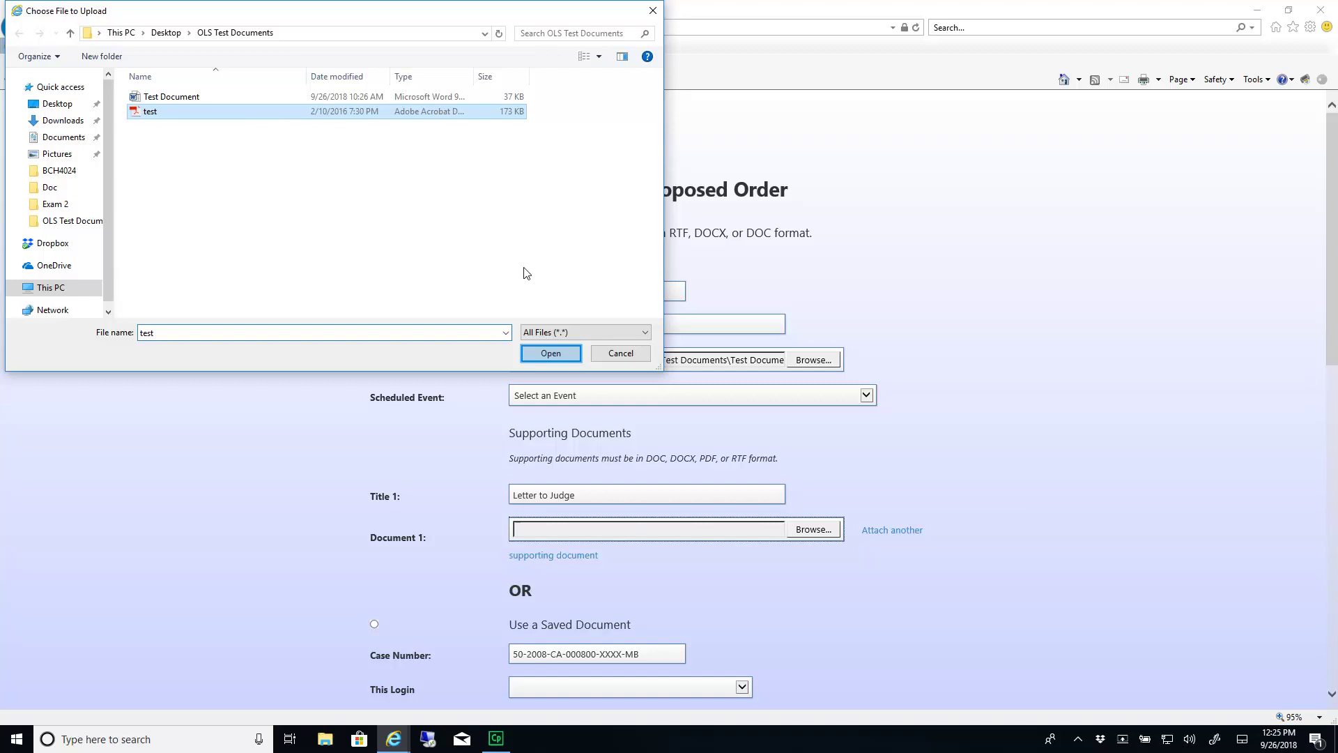
left_click(550, 353)
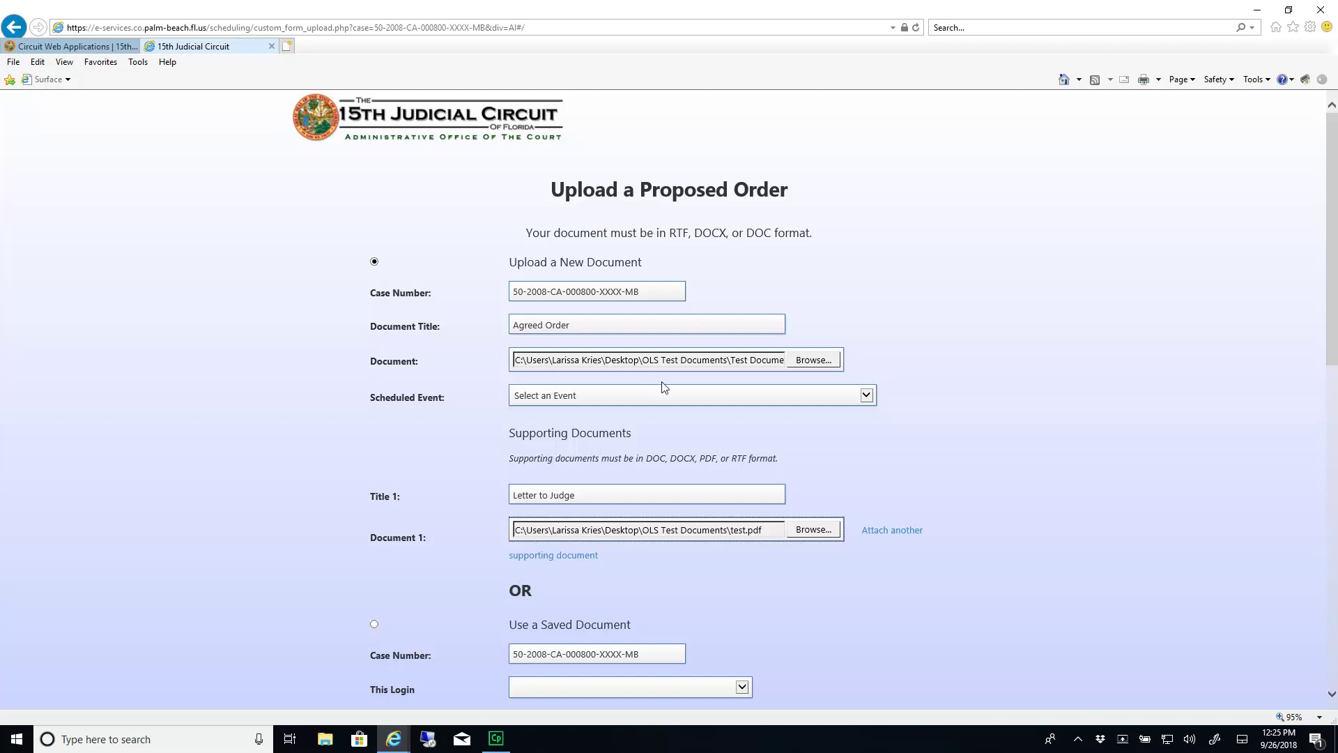
Enter the comment 'Please see attached' for the judge and submit the upload
scroll(750, 564, "down", 5)
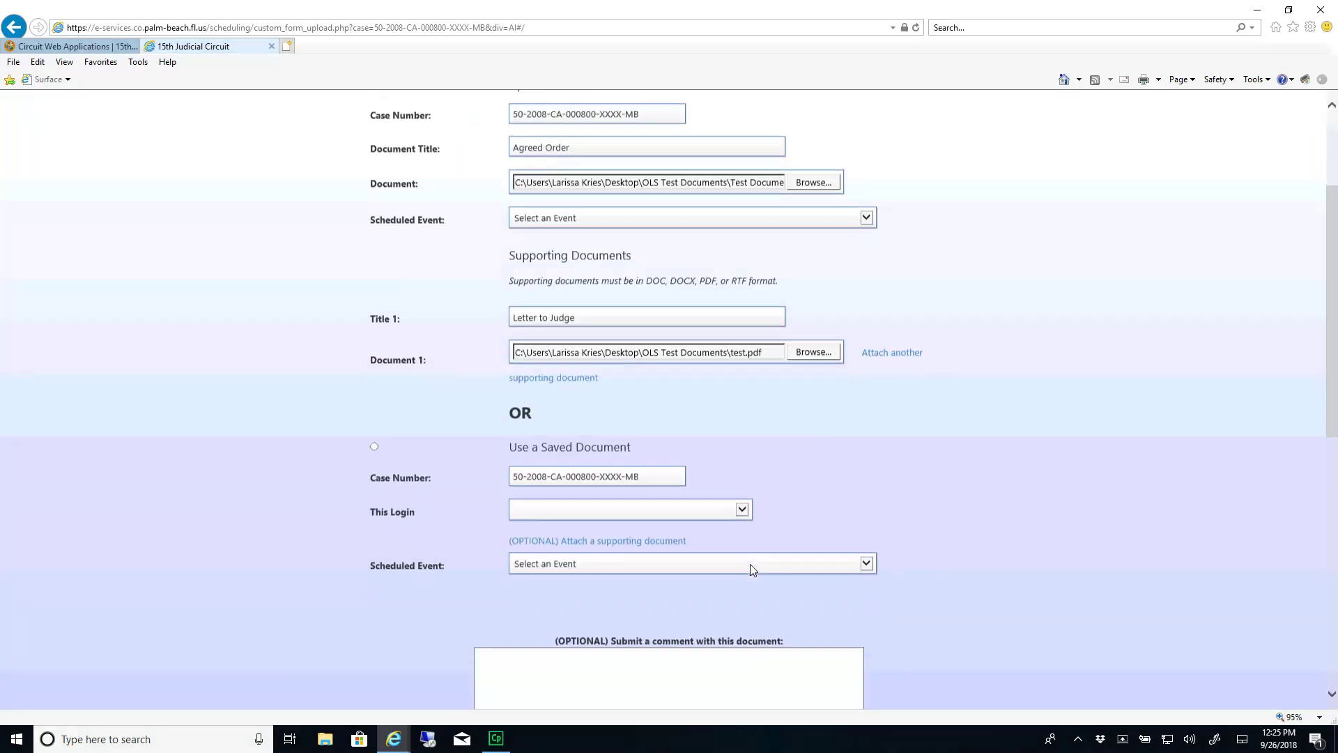
left_click(718, 518)
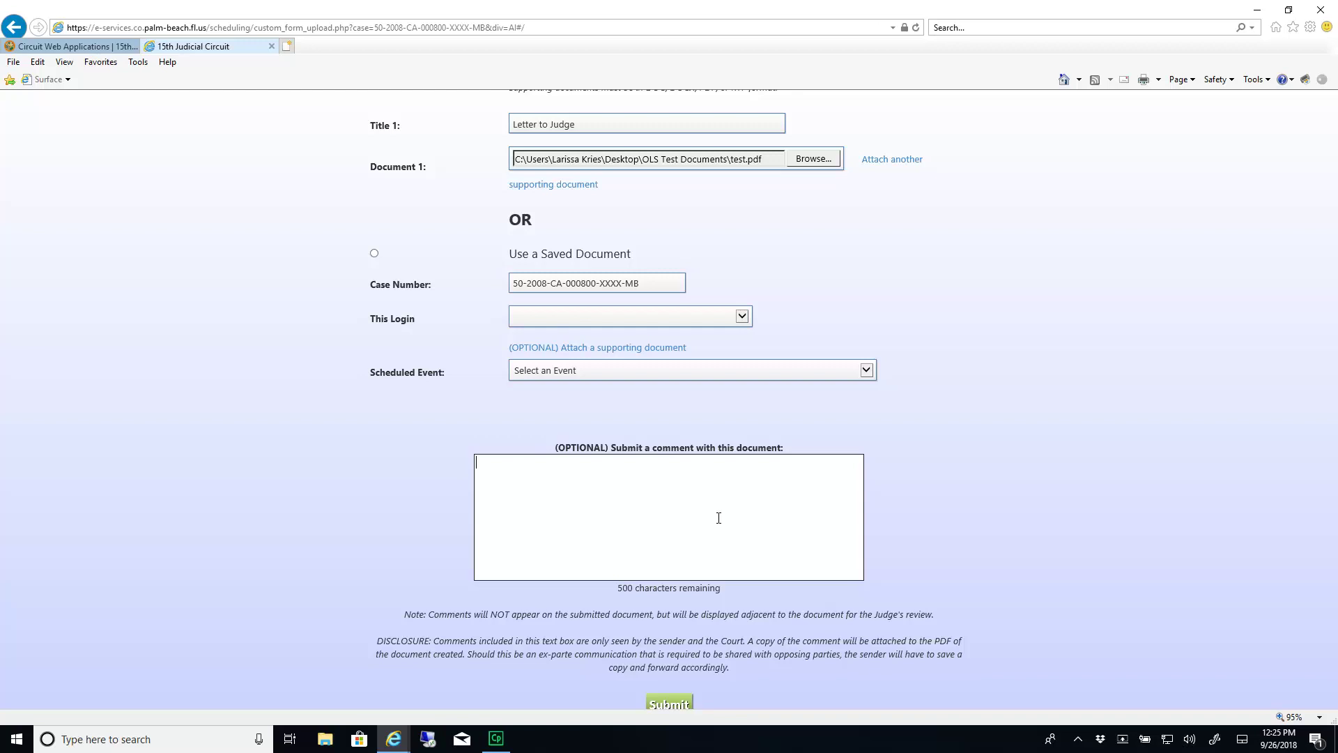
type("Please see attached")
scroll(719, 517, "down", 2)
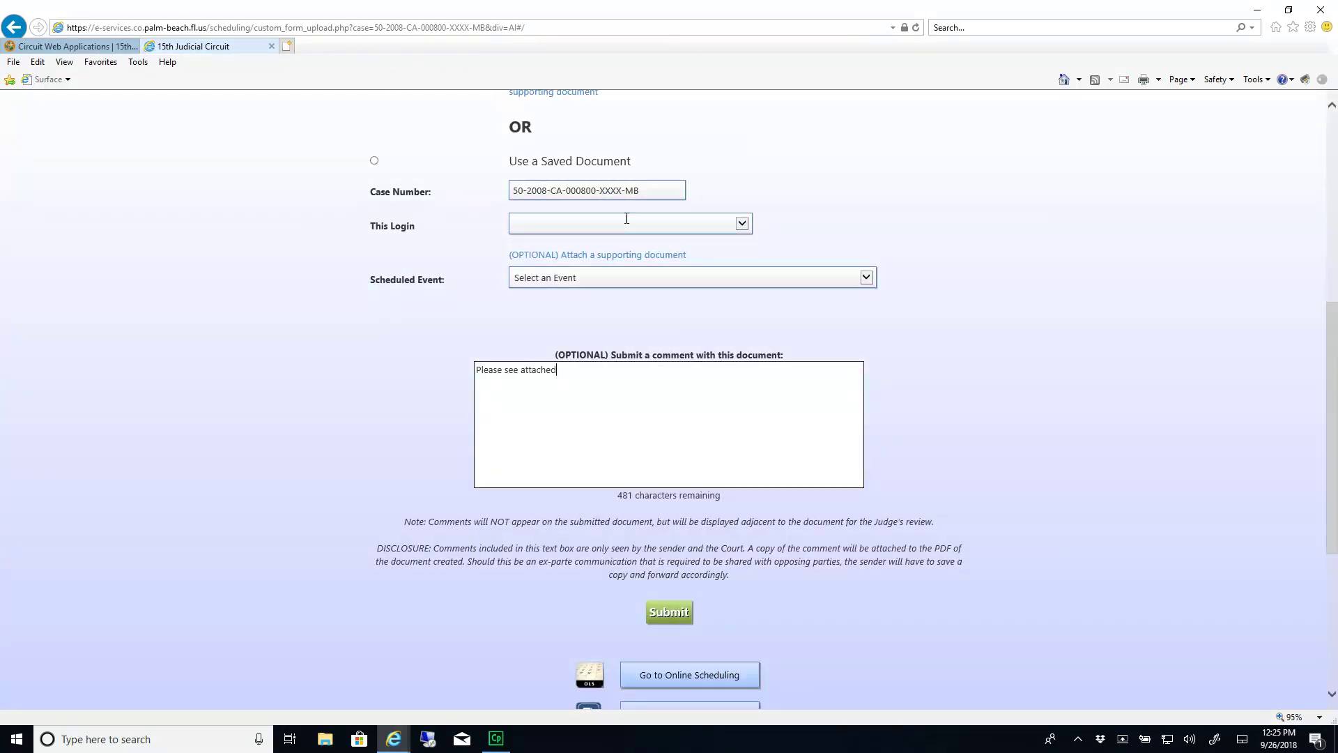
scroll(705, 491, "down", 2)
left_click(669, 520)
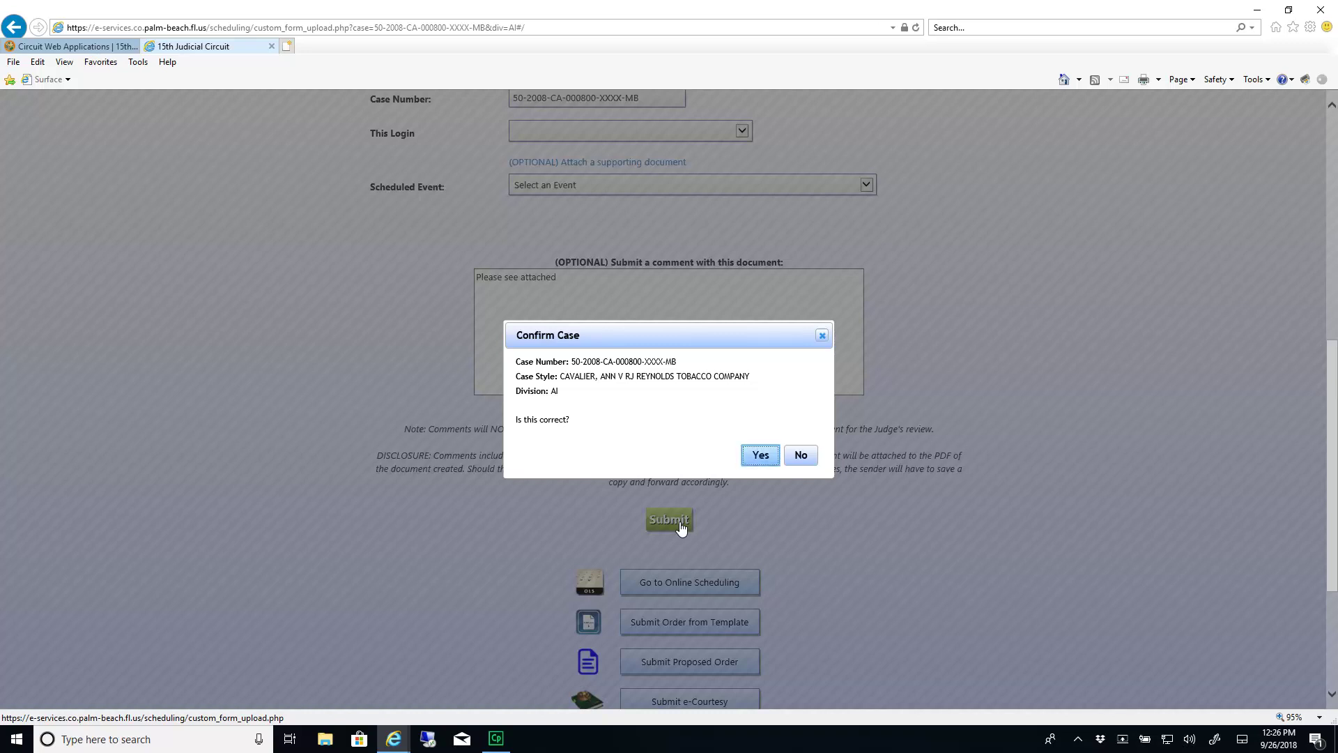
Confirm the case and place the cursor after 'COUNTY, FLORIDA' in the order editor
left_click(761, 456)
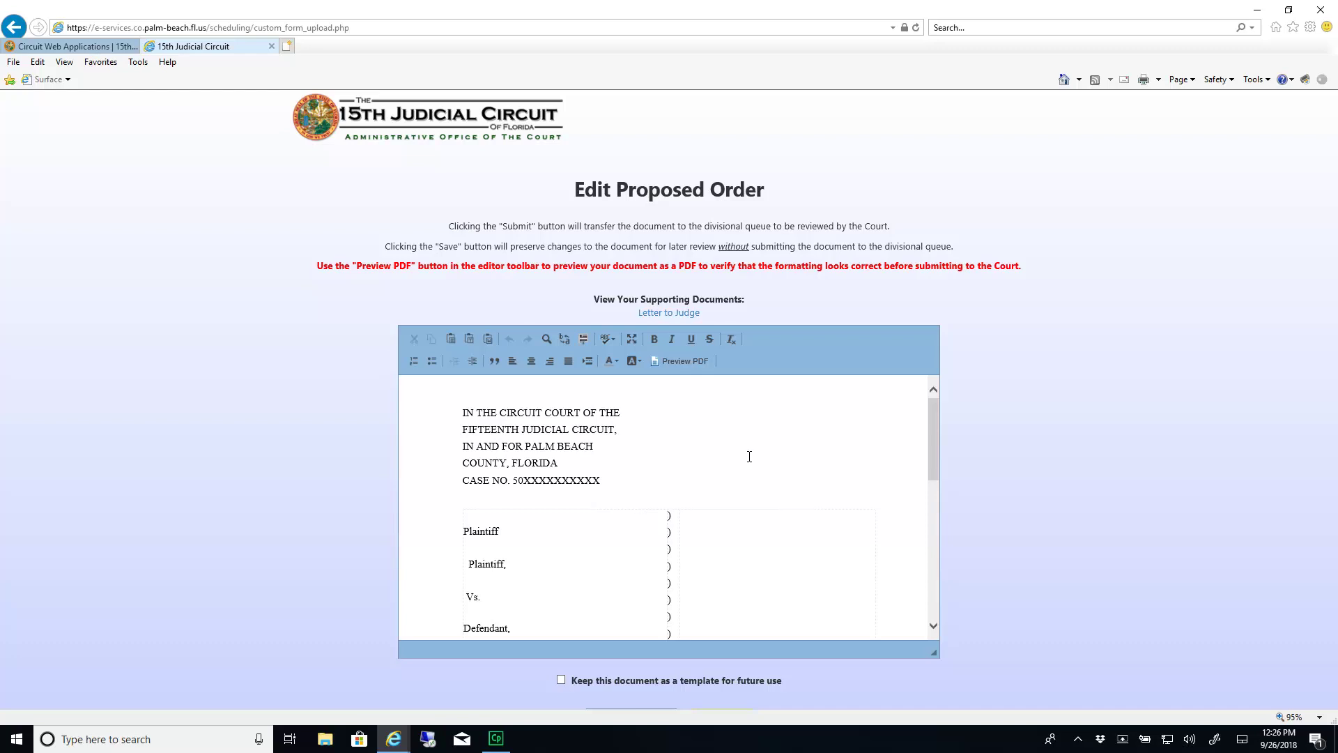
left_click(729, 465)
left_click(686, 361)
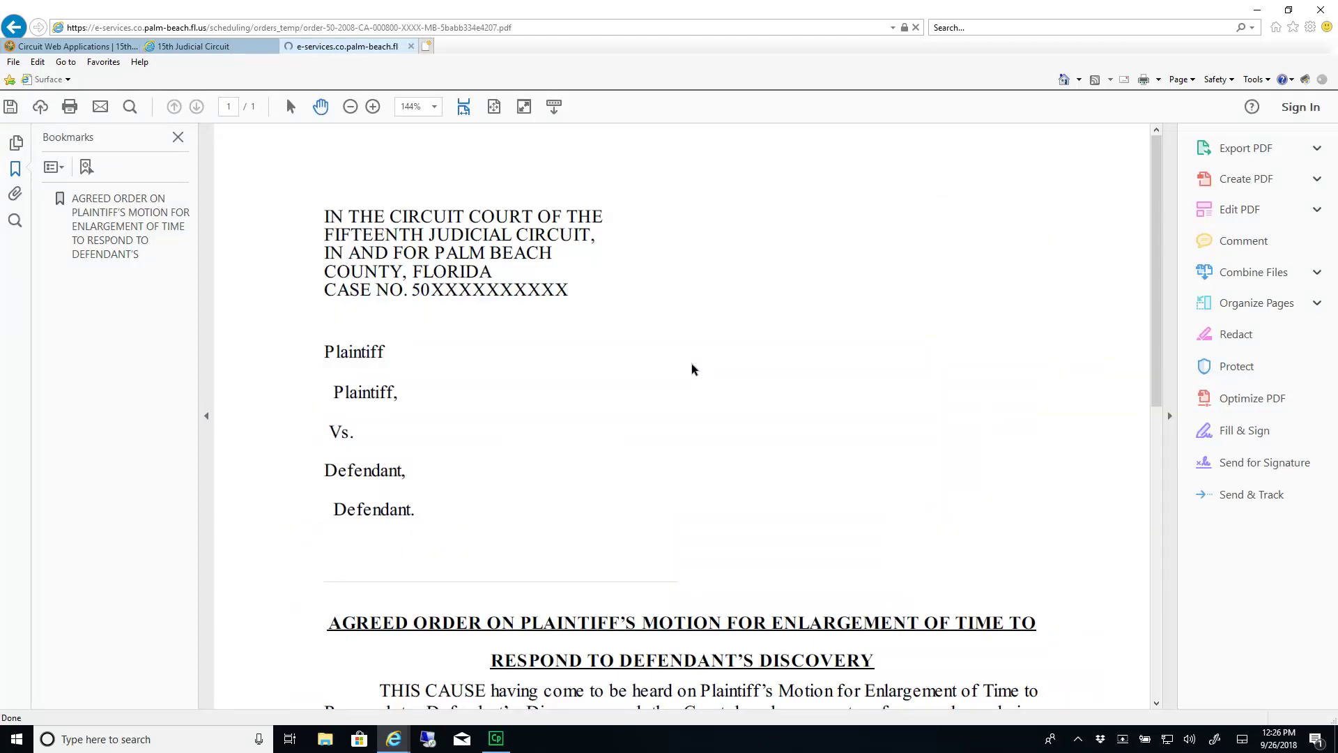
left_click(177, 137)
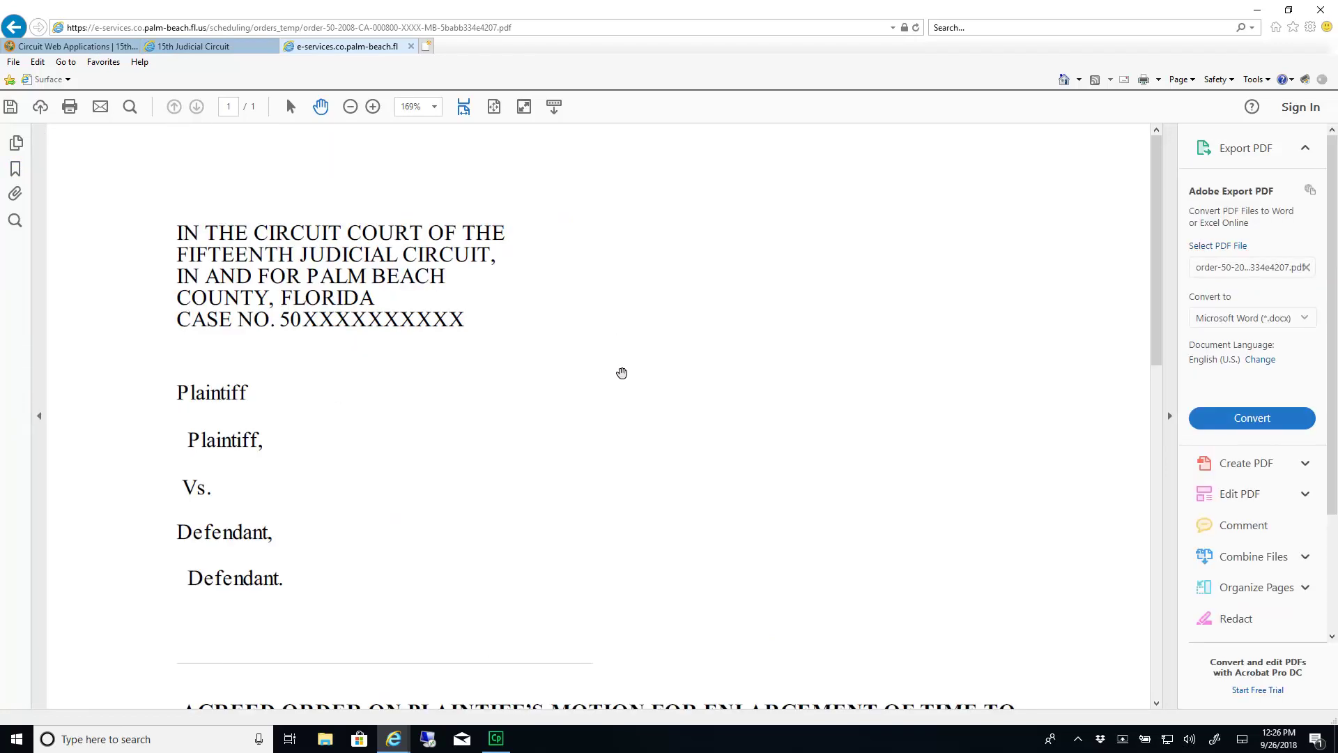
scroll(622, 390, "down", 8)
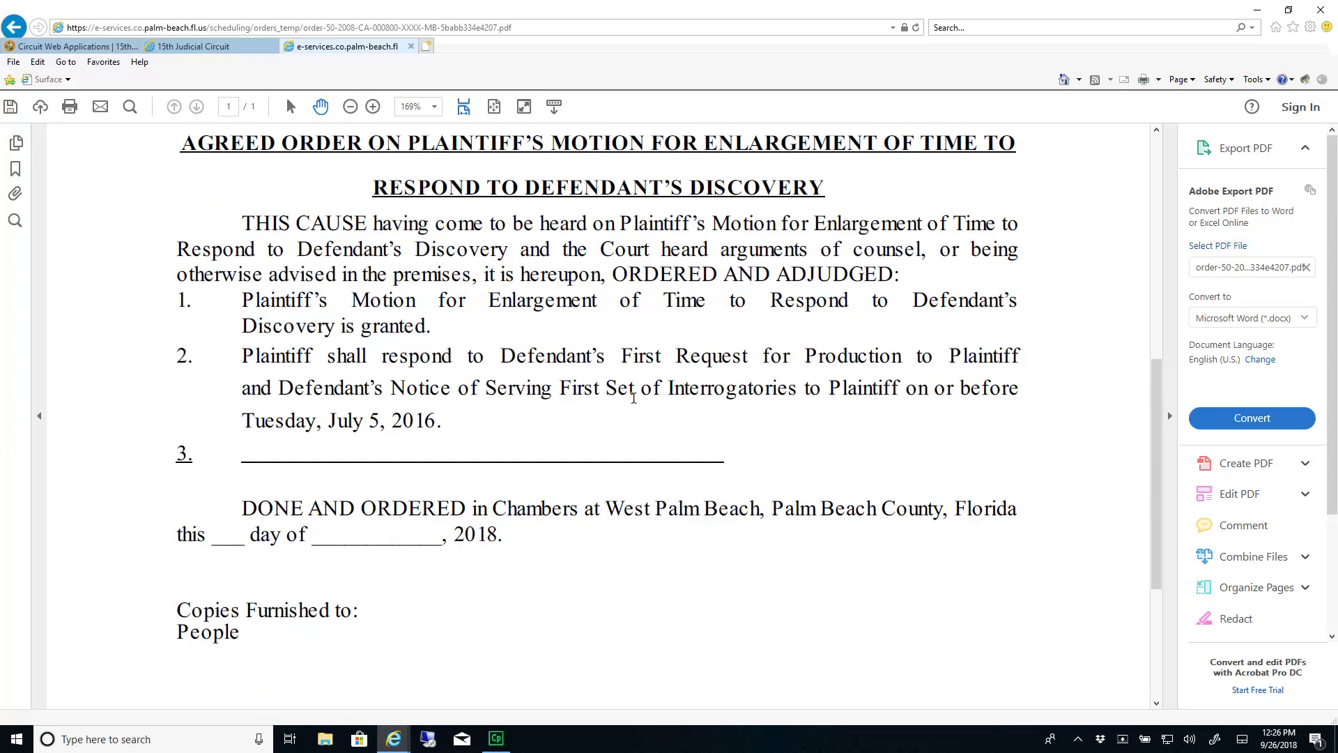
left_click(411, 46)
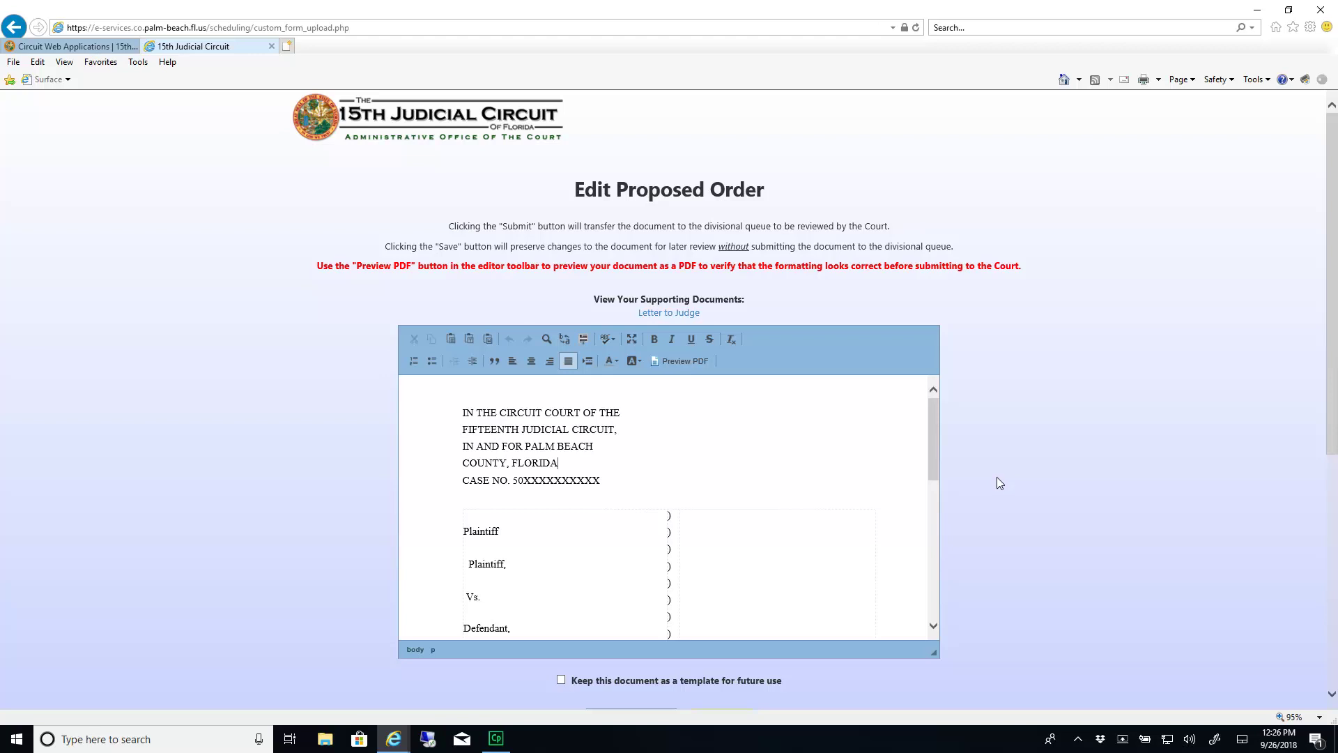
Submit the edited proposed order, confirming that all parties agreed to it
scroll(997, 477, "down", 5)
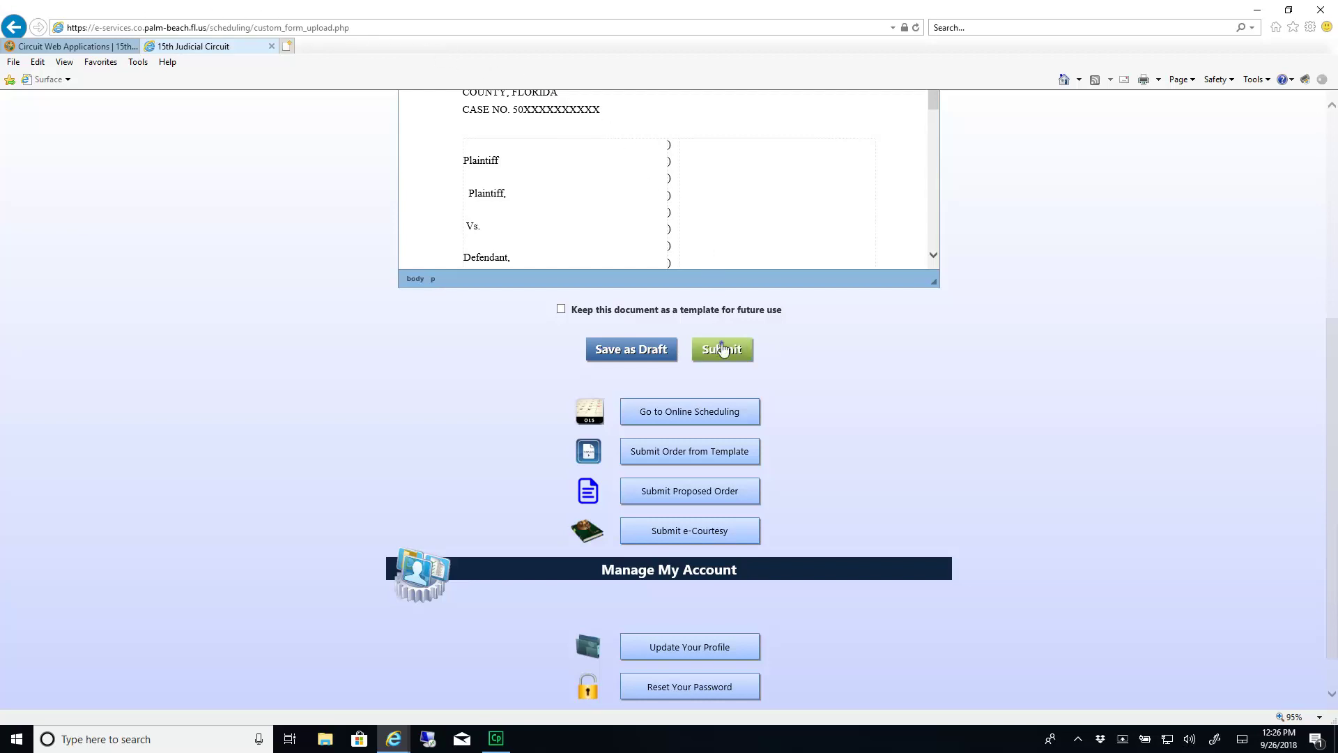
left_click(723, 349)
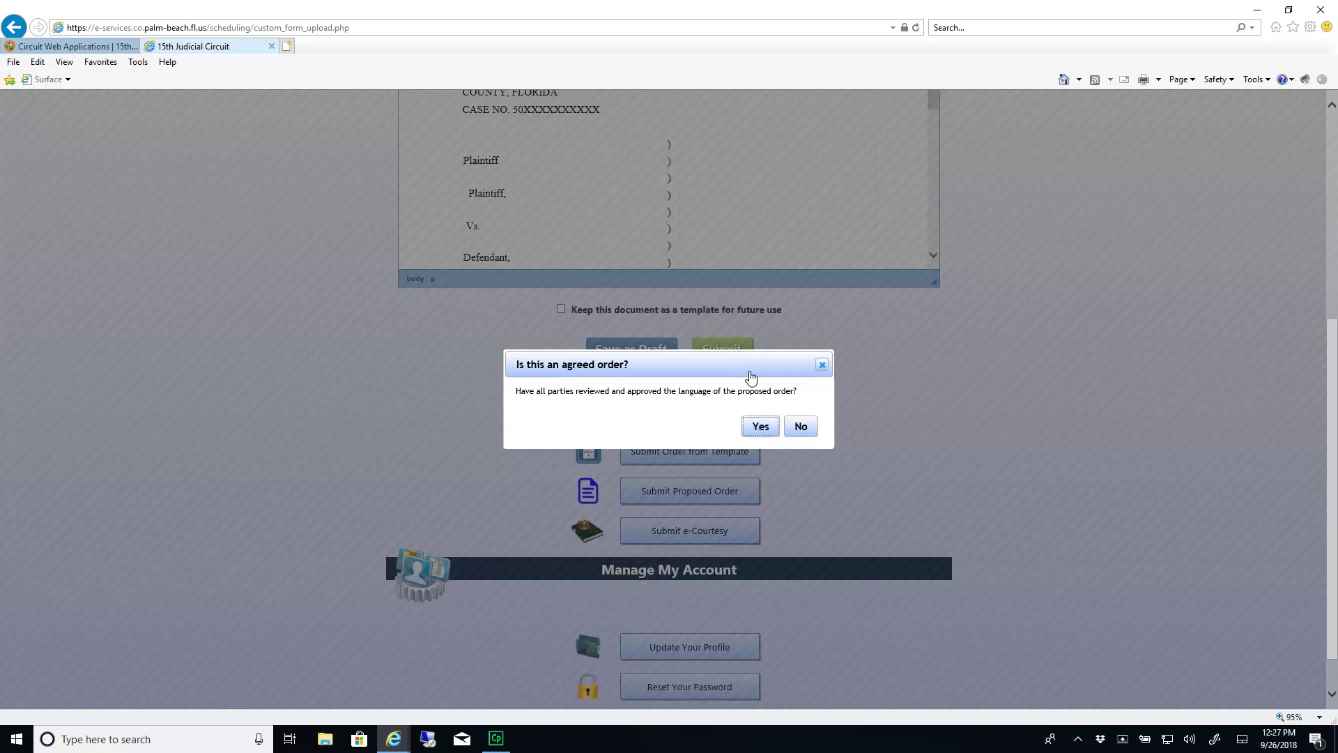
left_click(758, 428)
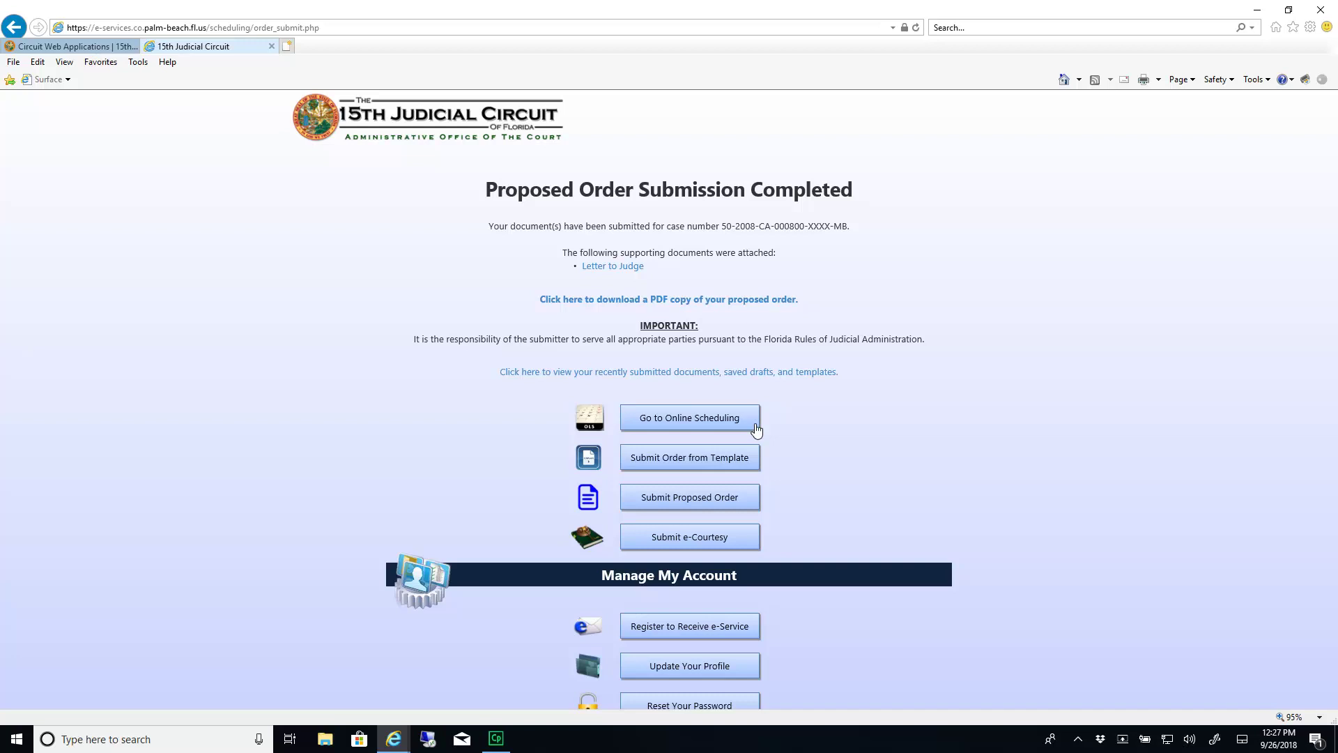
Open the downloadable PDF copy of the submitted proposed order
key("Tab")
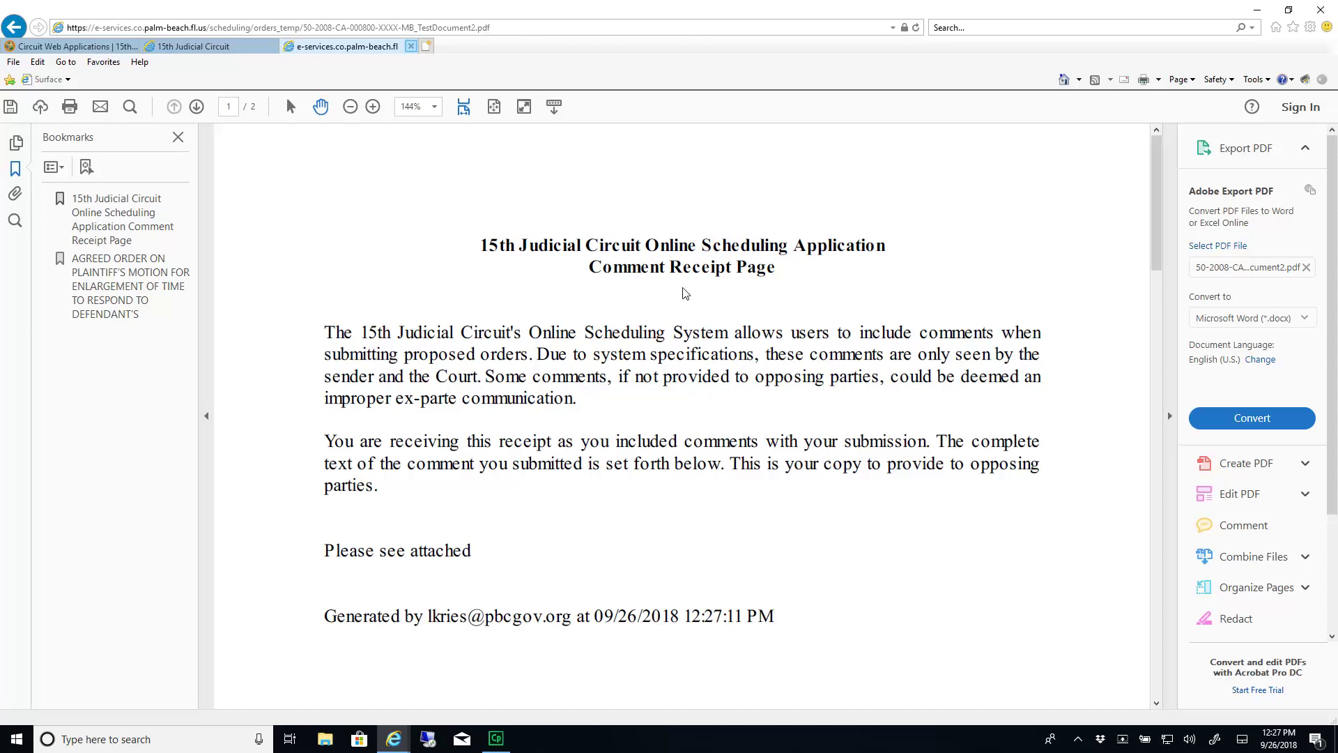
Close the PDF copy to return to the Proposed Order Submission Completed page
left_click(412, 46)
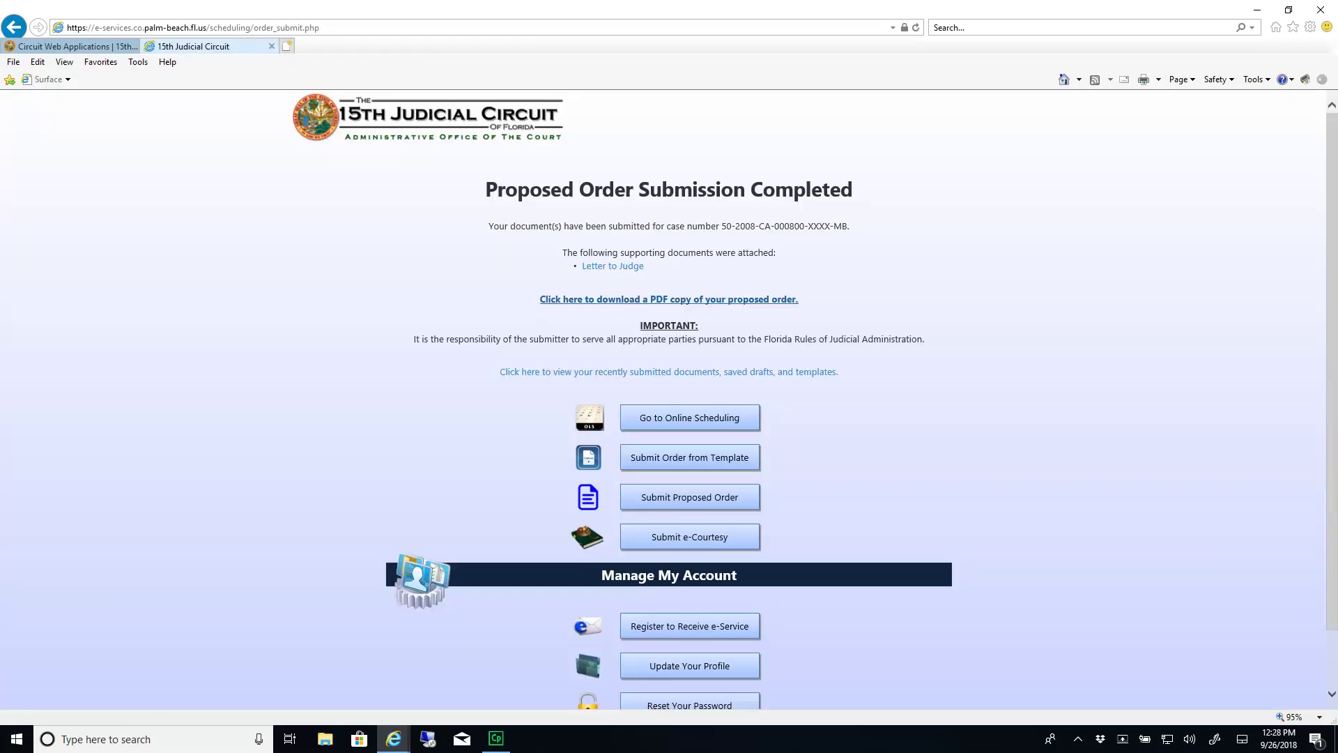